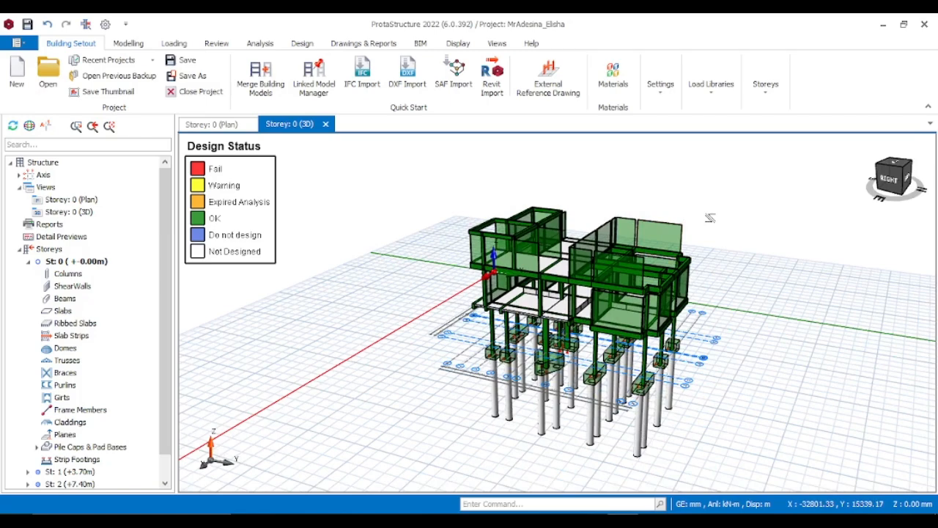
Examine the piles and pile caps beneath the building's columns in the 3D model
{"action": "scroll", "coordinate": [520, 288], "scroll_direction": "up", "scroll_amount": 2}
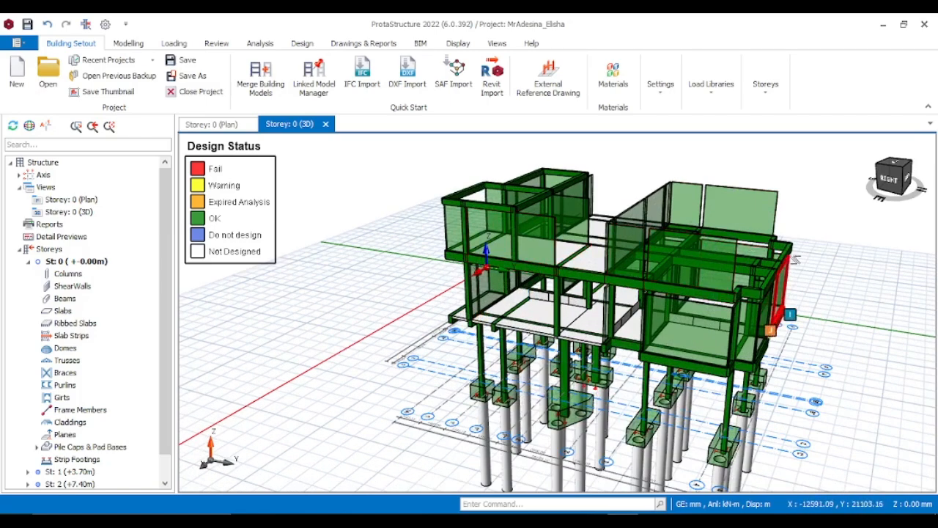
{"action": "scroll", "coordinate": [796, 258], "scroll_direction": "down", "scroll_amount": 2}
{"action": "scroll", "coordinate": [737, 250], "scroll_direction": "up", "scroll_amount": 4}
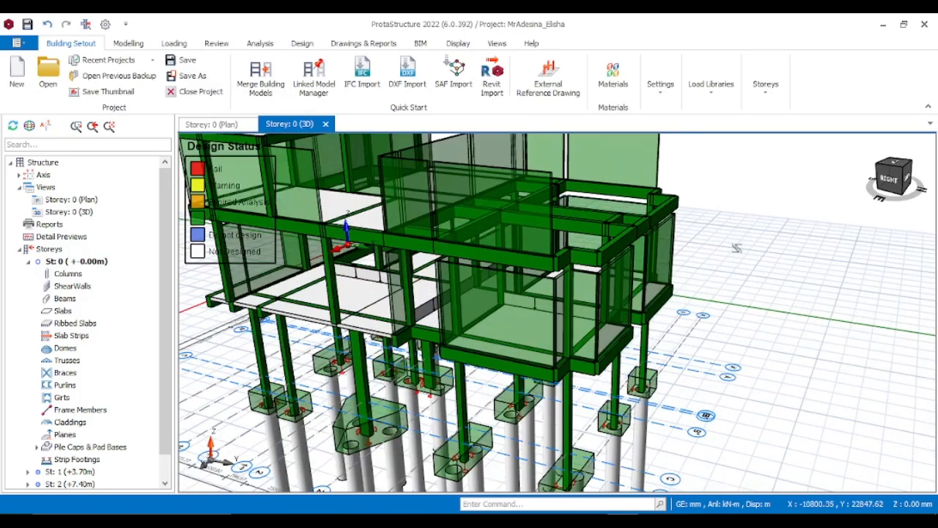
{"action": "scroll", "coordinate": [737, 249], "scroll_direction": "down", "scroll_amount": 3}
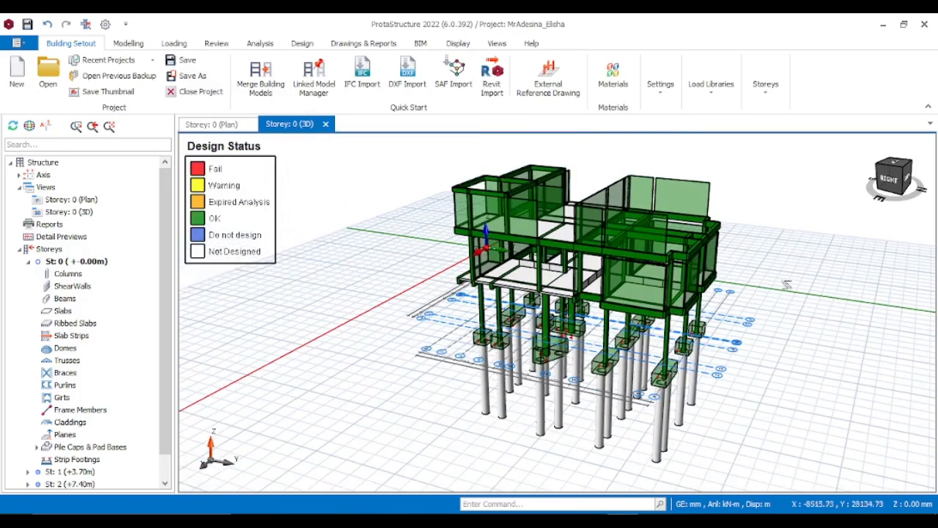
{"action": "scroll", "coordinate": [570, 374], "scroll_direction": "up", "scroll_amount": 1}
{"action": "scroll", "coordinate": [701, 323], "scroll_direction": "up", "scroll_amount": 4}
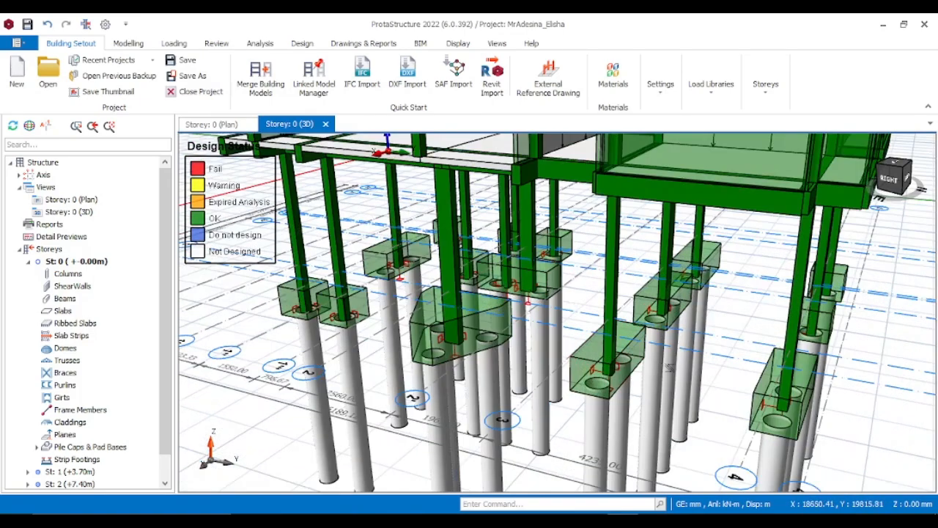
{"action": "scroll", "coordinate": [700, 322], "scroll_direction": "down", "scroll_amount": 3}
{"action": "scroll", "coordinate": [702, 325], "scroll_direction": "down", "scroll_amount": 1}
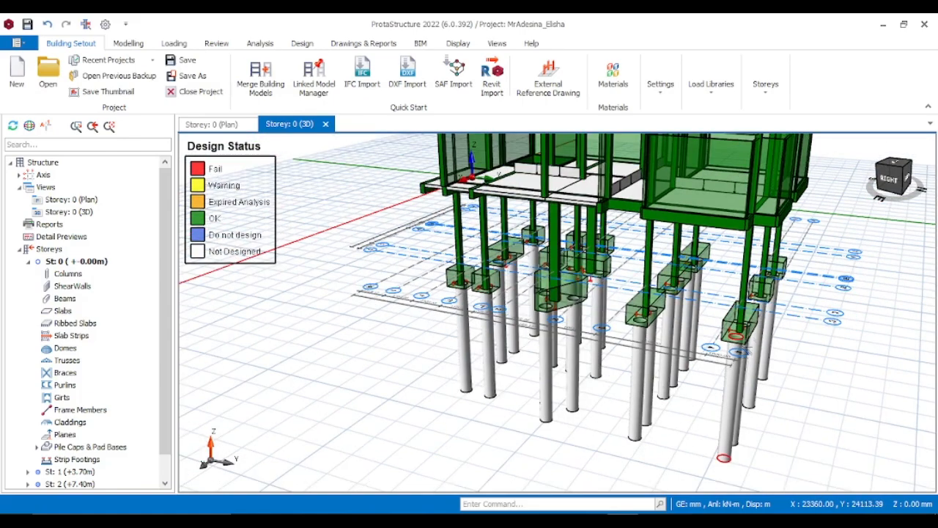
{"action": "middle_click_drag", "start_coordinate": [810, 330], "coordinate": [736, 327]}
{"action": "scroll", "coordinate": [755, 315], "scroll_direction": "up", "scroll_amount": 3}
{"action": "scroll", "coordinate": [645, 323], "scroll_direction": "up", "scroll_amount": 3}
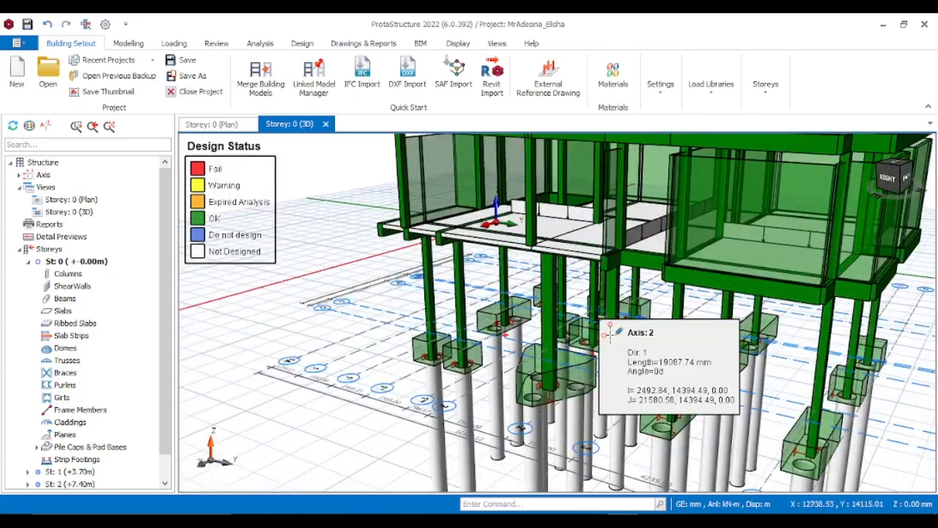
{"action": "scroll", "coordinate": [645, 322], "scroll_direction": "down", "scroll_amount": 4}
{"action": "scroll", "coordinate": [621, 316], "scroll_direction": "up", "scroll_amount": 3}
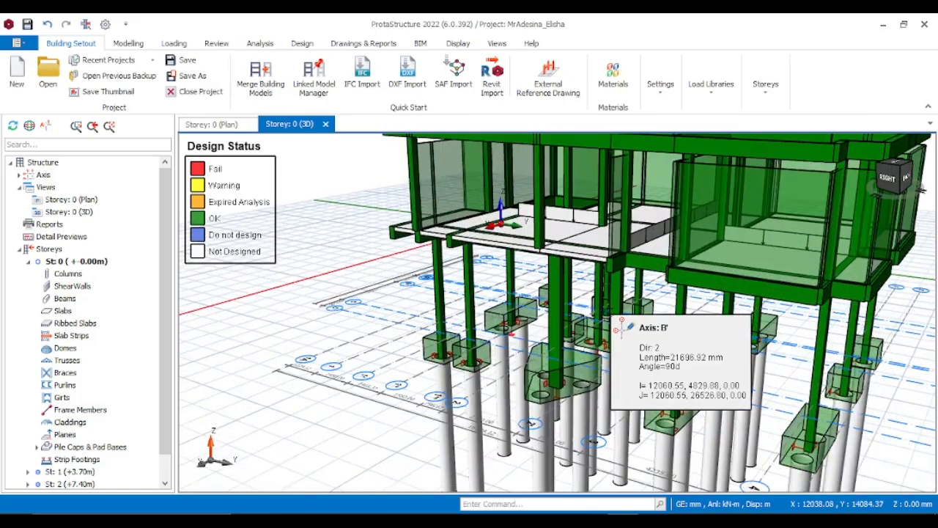
{"action": "scroll", "coordinate": [622, 315], "scroll_direction": "down", "scroll_amount": 3}
{"action": "middle_click_drag", "start_coordinate": [715, 306], "coordinate": [794, 285]}
{"action": "scroll", "coordinate": [715, 287], "scroll_direction": "up", "scroll_amount": 2}
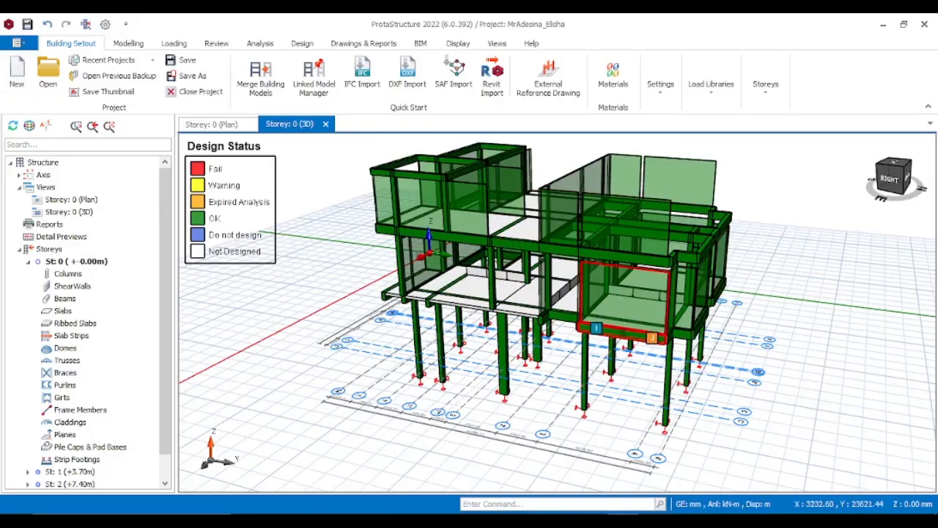
Inspect the building frame and its column base supports without foundations from several angles in the 3D model
{"action": "mouse_move", "coordinate": [536, 361]}
{"action": "middle_mouse_down"}
{"action": "mouse_move", "coordinate": [504, 331]}
{"action": "mouse_move", "coordinate": [591, 298]}
{"action": "mouse_move", "coordinate": [622, 308]}
{"action": "mouse_move", "coordinate": [514, 342]}
{"action": "mouse_move", "coordinate": [478, 334]}
{"action": "mouse_move", "coordinate": [469, 321]}
{"action": "middle_mouse_up"}
{"action": "scroll", "coordinate": [470, 326], "scroll_direction": "down", "scroll_amount": 3}
{"action": "scroll", "coordinate": [425, 331], "scroll_direction": "up", "scroll_amount": 1}
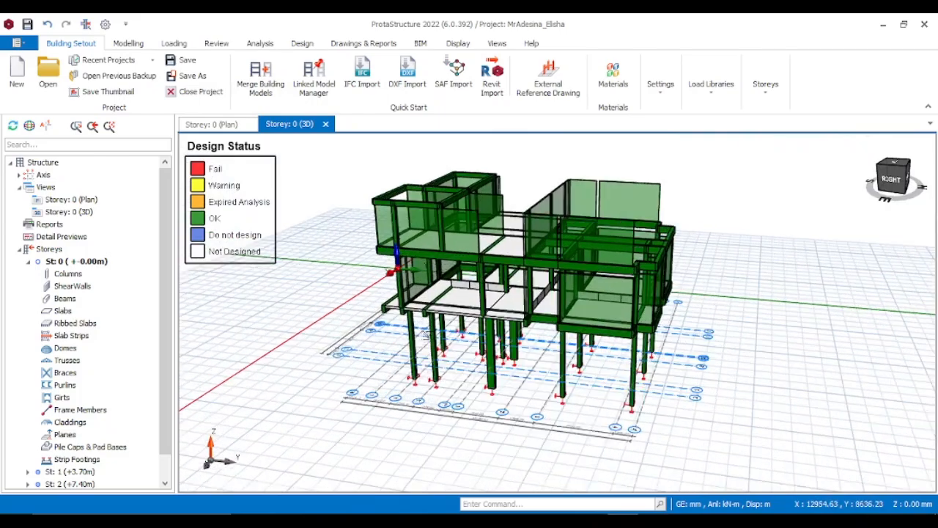
{"action": "scroll", "coordinate": [363, 285], "scroll_direction": "up", "scroll_amount": 3}
{"action": "scroll", "coordinate": [363, 284], "scroll_direction": "down", "scroll_amount": 2}
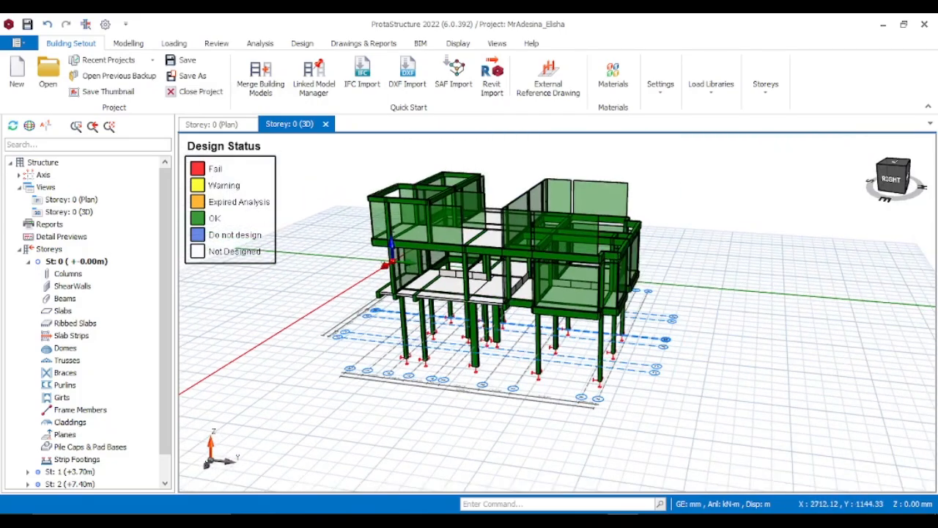
{"action": "scroll", "coordinate": [517, 172], "scroll_direction": "up", "scroll_amount": 3}
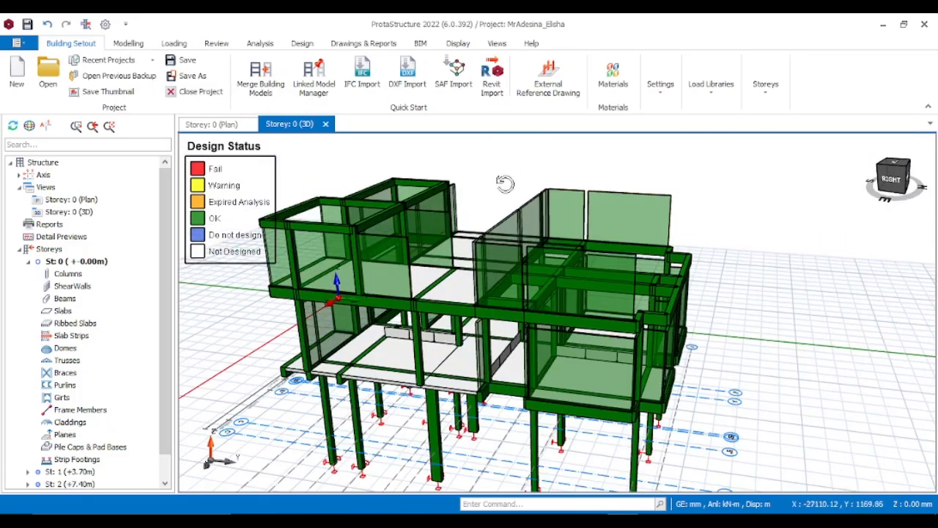
{"action": "mouse_move", "coordinate": [506, 185]}
{"action": "middle_mouse_down"}
{"action": "mouse_move", "coordinate": [484, 170]}
{"action": "mouse_move", "coordinate": [507, 206]}
{"action": "middle_mouse_up"}
{"action": "right_click", "coordinate": [507, 206]}
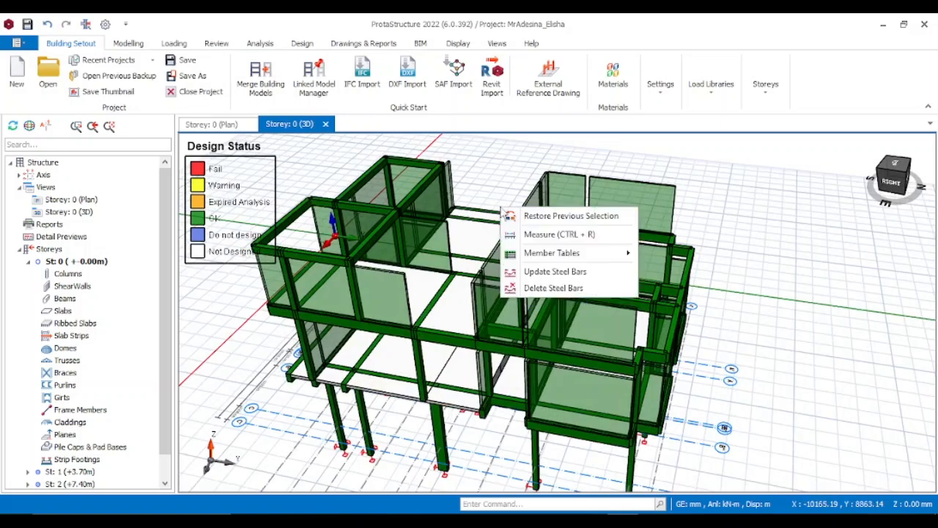
{"action": "left_click", "coordinate": [507, 185]}
{"action": "scroll", "coordinate": [507, 182], "scroll_direction": "down", "scroll_amount": 2}
{"action": "scroll", "coordinate": [508, 181], "scroll_direction": "up", "scroll_amount": 3}
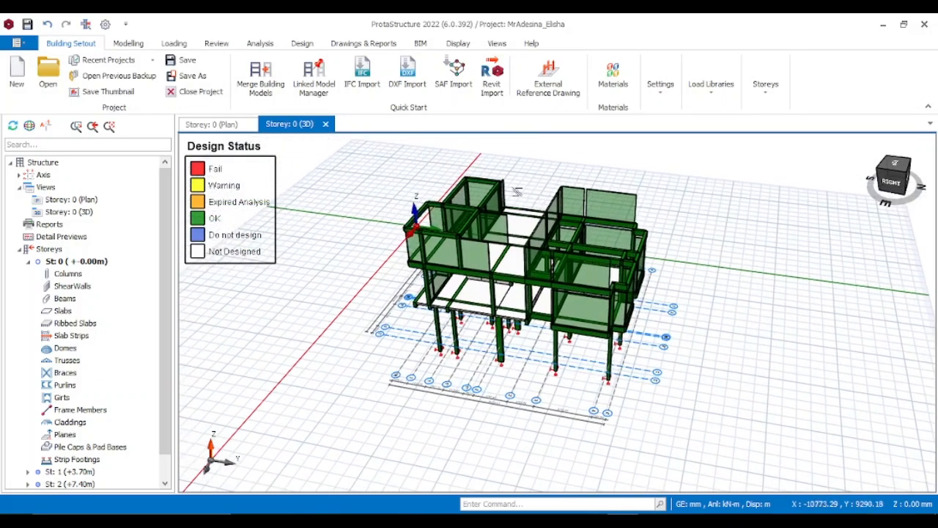
{"action": "scroll", "coordinate": [513, 187], "scroll_direction": "up", "scroll_amount": 1}
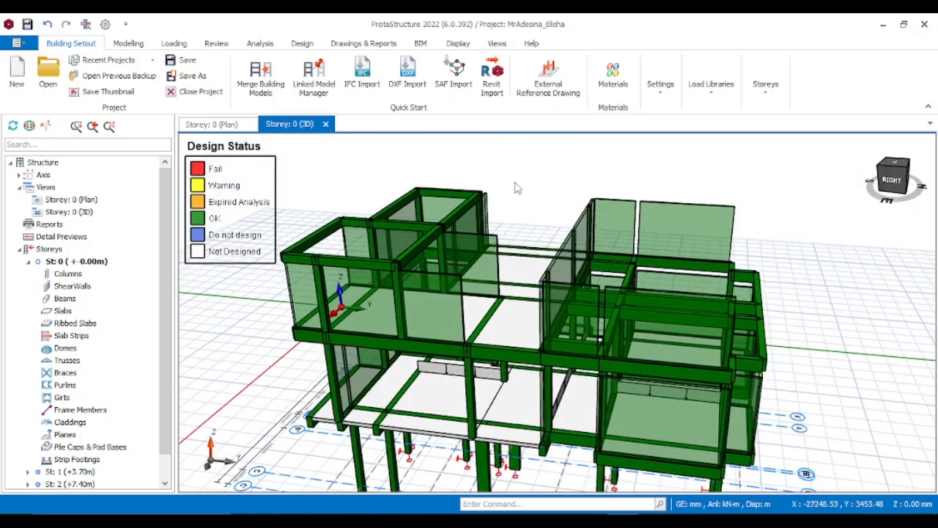
{"action": "scroll", "coordinate": [516, 188], "scroll_direction": "down", "scroll_amount": 2}
{"action": "scroll", "coordinate": [515, 188], "scroll_direction": "up", "scroll_amount": 4}
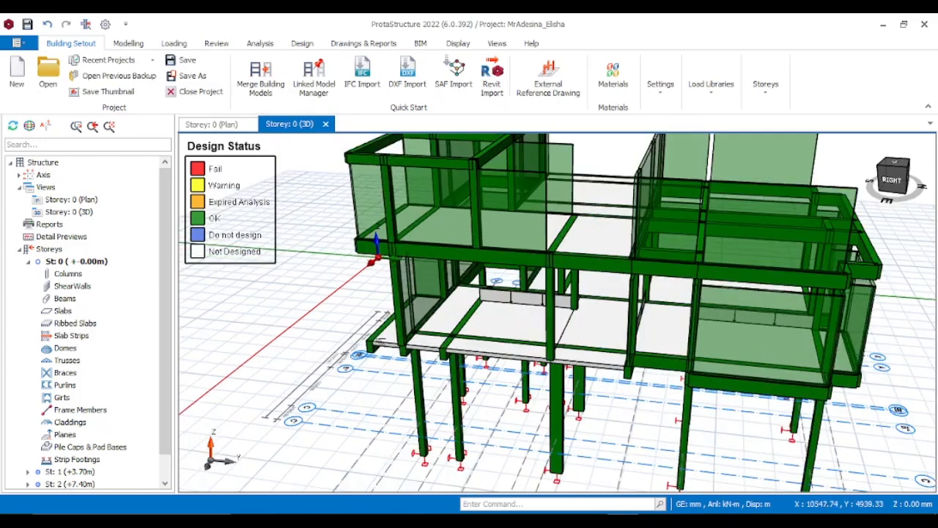
Set the allowable stress of soil to 20.0 kN/m2 in the foundation options and open the pile cap settings
{"action": "left_click", "coordinate": [105, 25]}
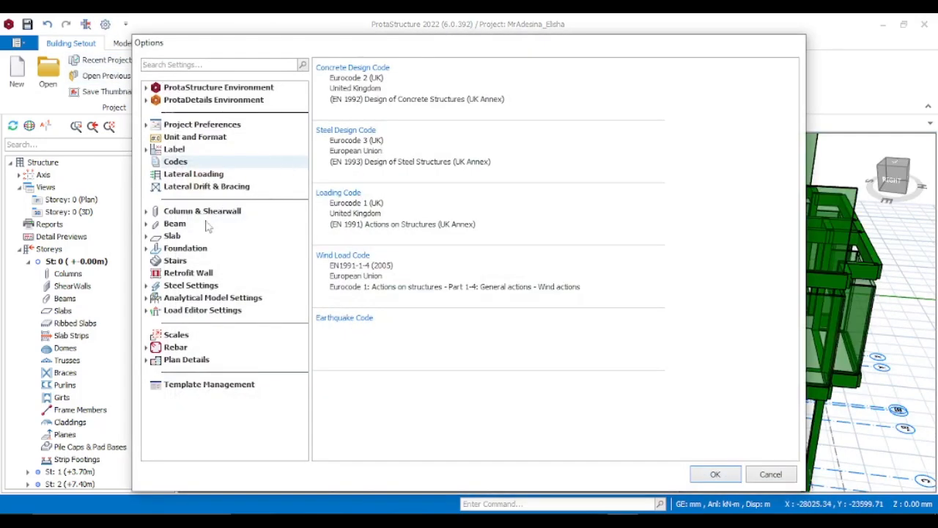
{"action": "left_click", "coordinate": [146, 249]}
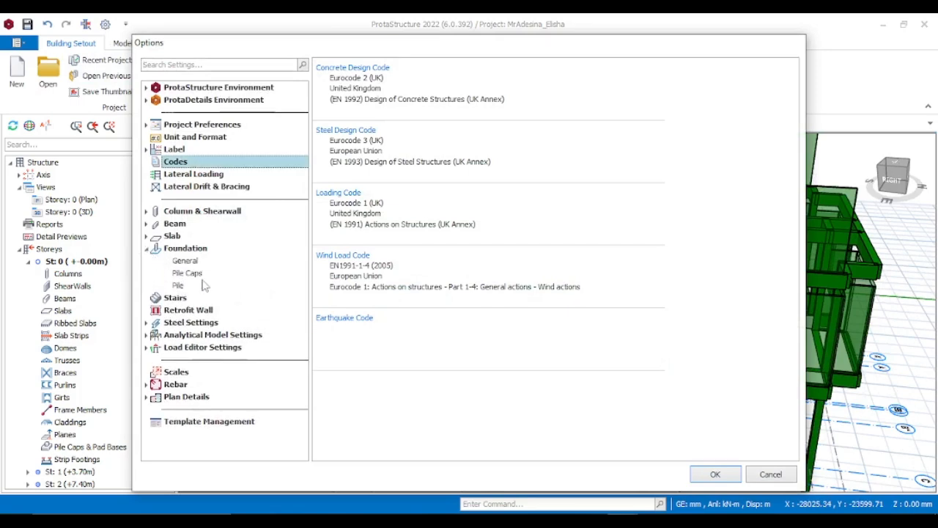
{"action": "left_click", "coordinate": [192, 251]}
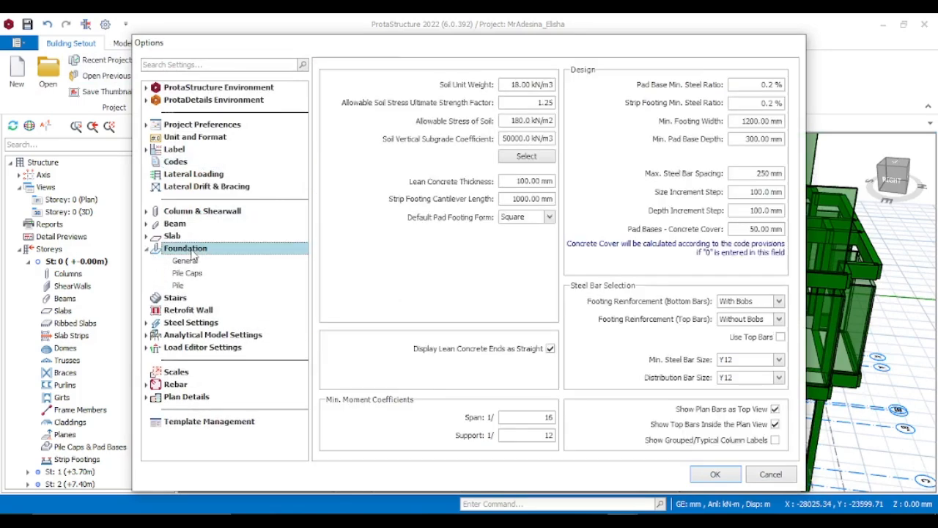
{"action": "double_click", "coordinate": [512, 120]}
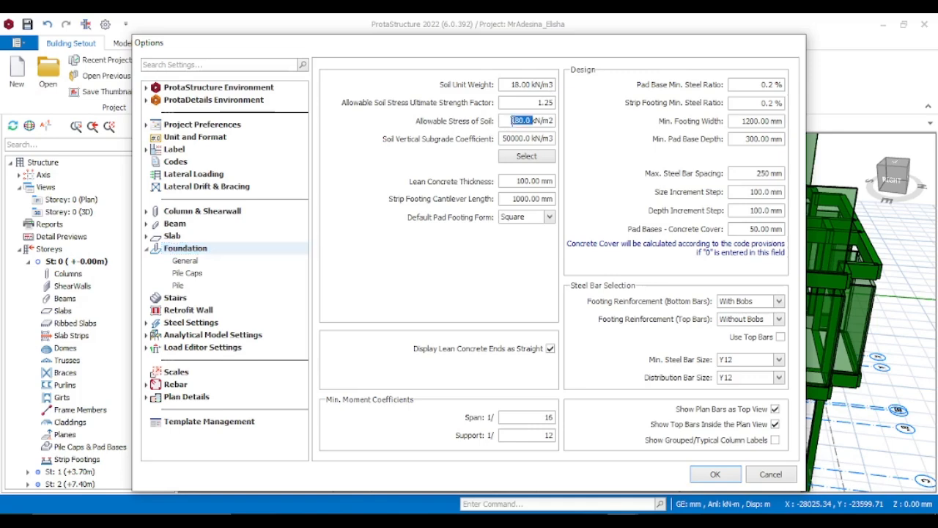
{"action": "type", "text": "20.0"}
{"action": "left_click", "coordinate": [188, 273]}
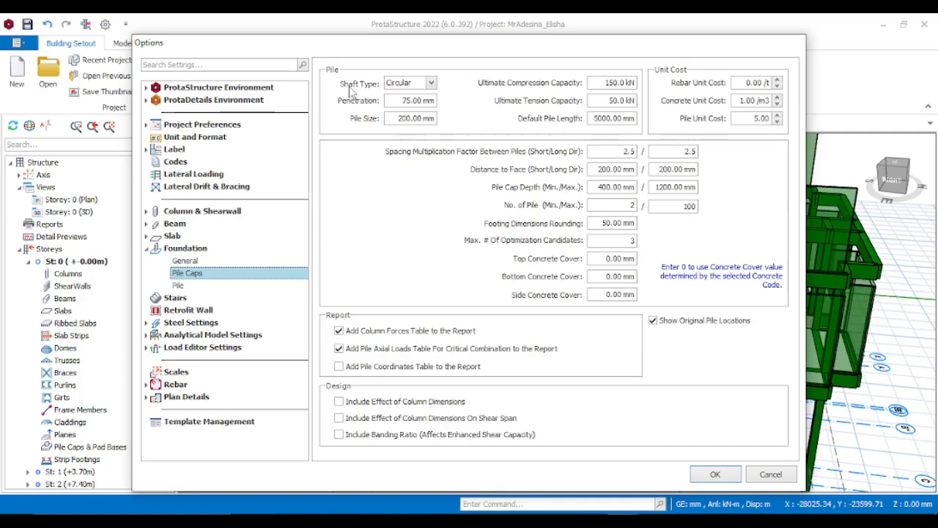
{"action": "left_click", "coordinate": [432, 83]}
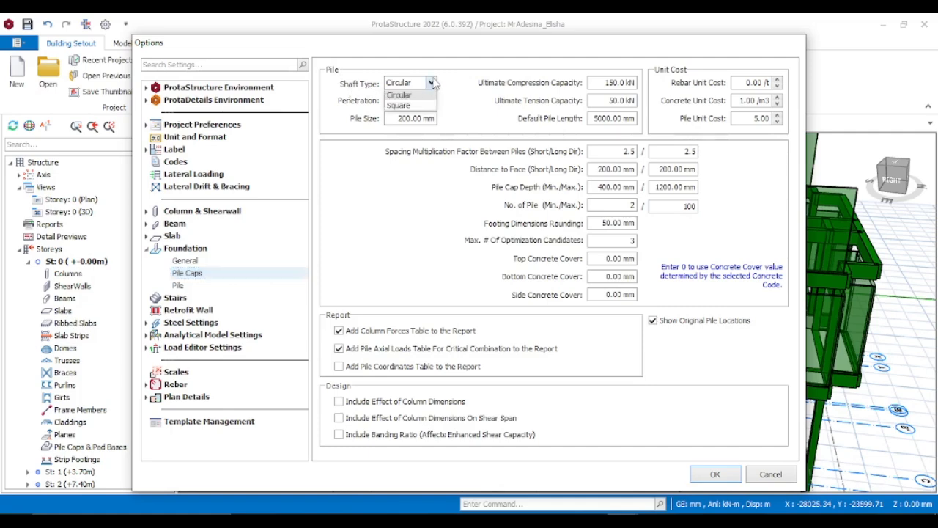
{"action": "left_click", "coordinate": [417, 105]}
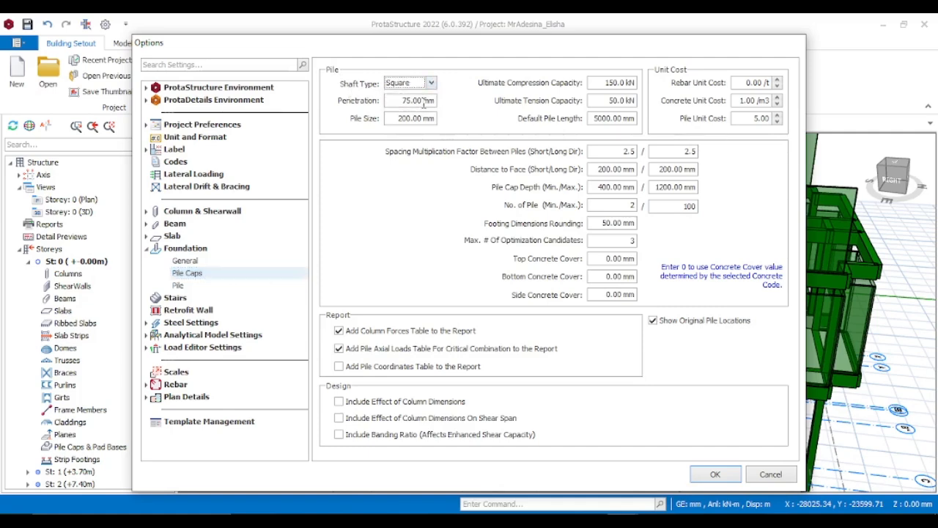
{"action": "left_click", "coordinate": [432, 83]}
{"action": "left_click", "coordinate": [417, 95]}
Set the pile size to 600 mm, the ultimate compression capacity to 290 kN and the default pile length to 6000 mm
{"action": "double_click", "coordinate": [399, 118]}
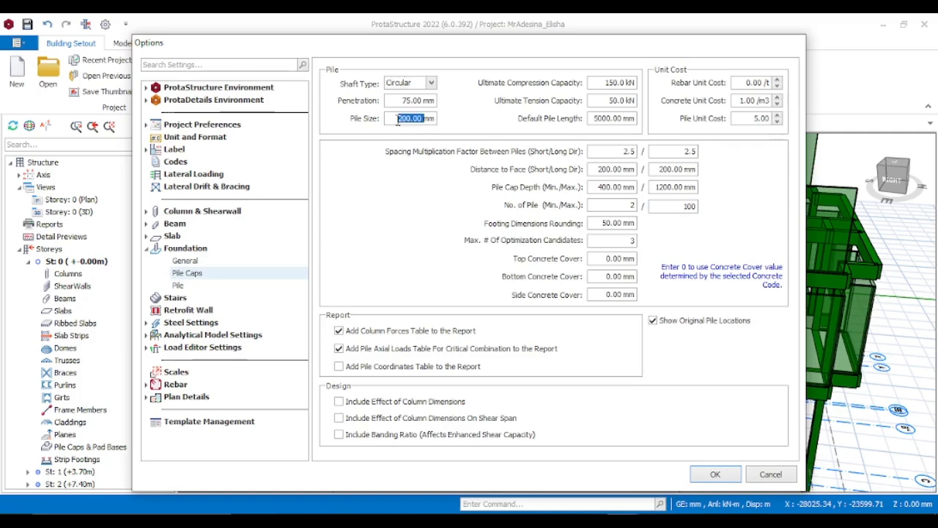
{"action": "type", "text": "60"}
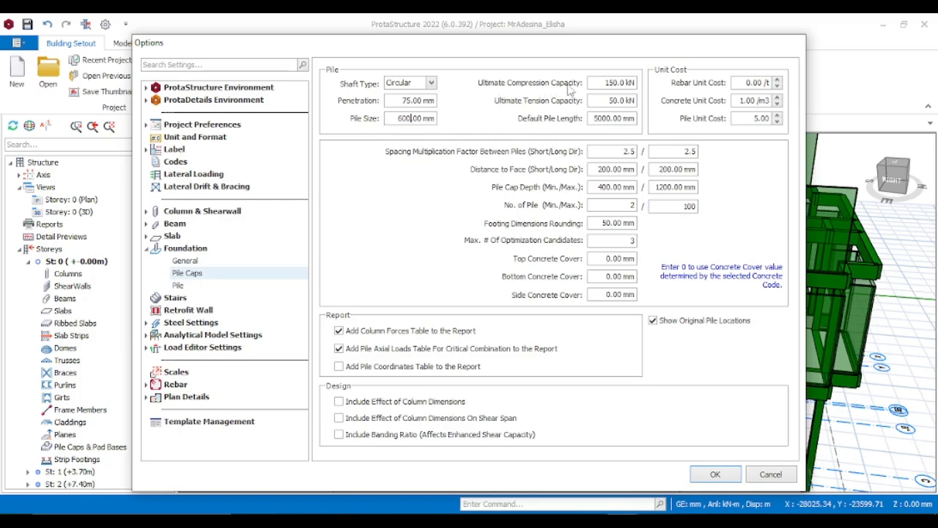
{"action": "double_click", "coordinate": [607, 83]}
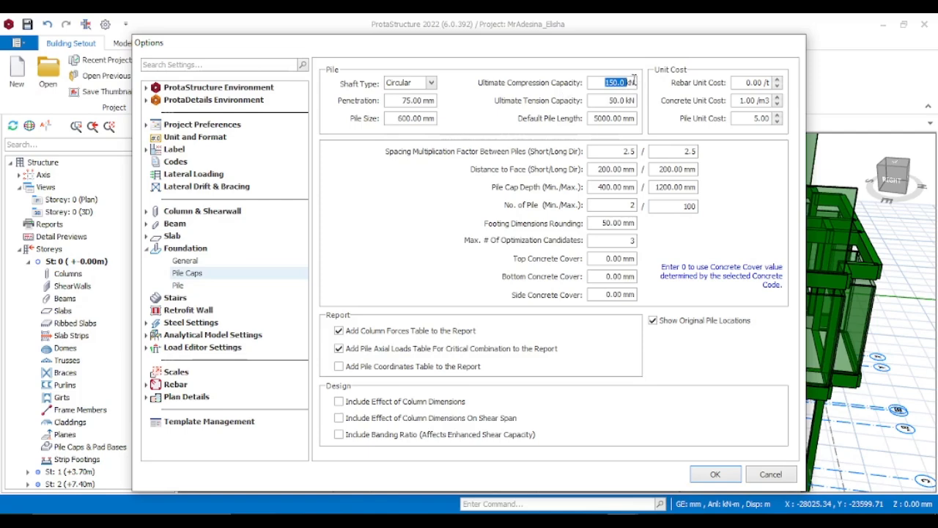
{"action": "type", "text": "29"}
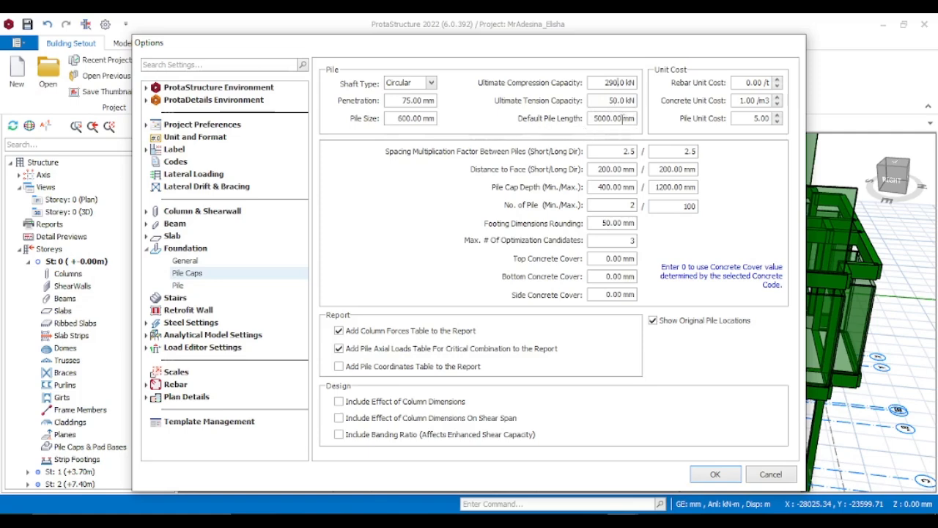
{"action": "double_click", "coordinate": [595, 120]}
{"action": "type", "text": "6000"}
Set the minimum number of piles to 1 and the top, bottom and side concrete covers to 50 mm, and apply the options
{"action": "left_click", "coordinate": [633, 205]}
{"action": "left_click", "coordinate": [606, 241]}
{"action": "left_click", "coordinate": [603, 259]}
{"action": "type", "text": "5"}
{"action": "left_click", "coordinate": [600, 275]}
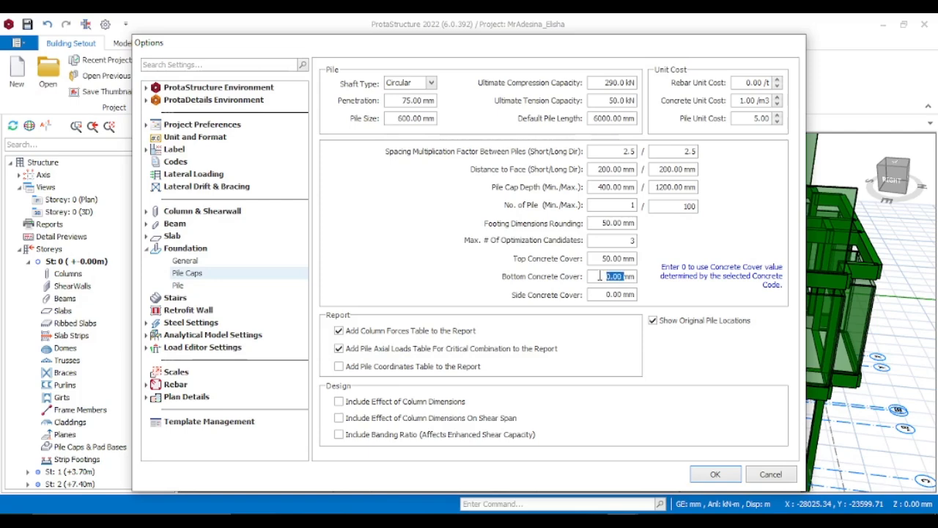
{"action": "type", "text": "50"}
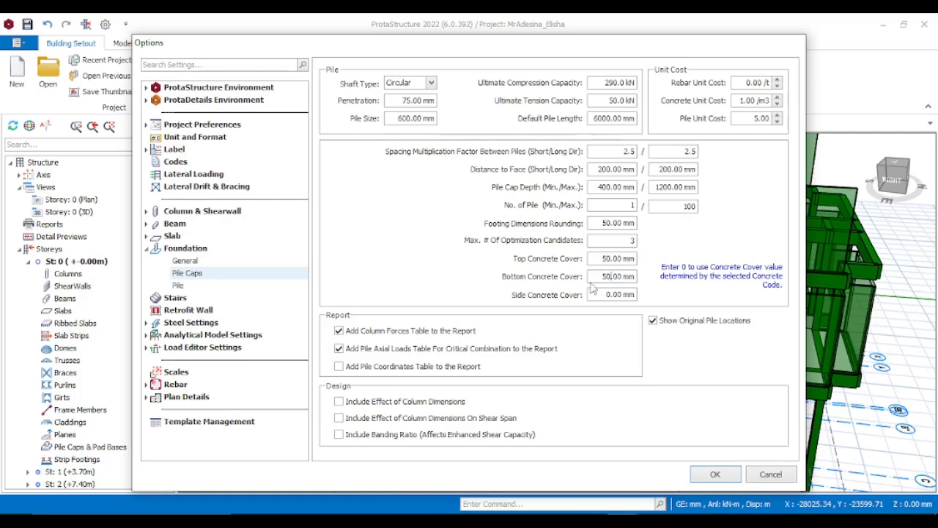
{"action": "left_click", "coordinate": [599, 294]}
{"action": "type", "text": "50"}
{"action": "left_click", "coordinate": [178, 286]}
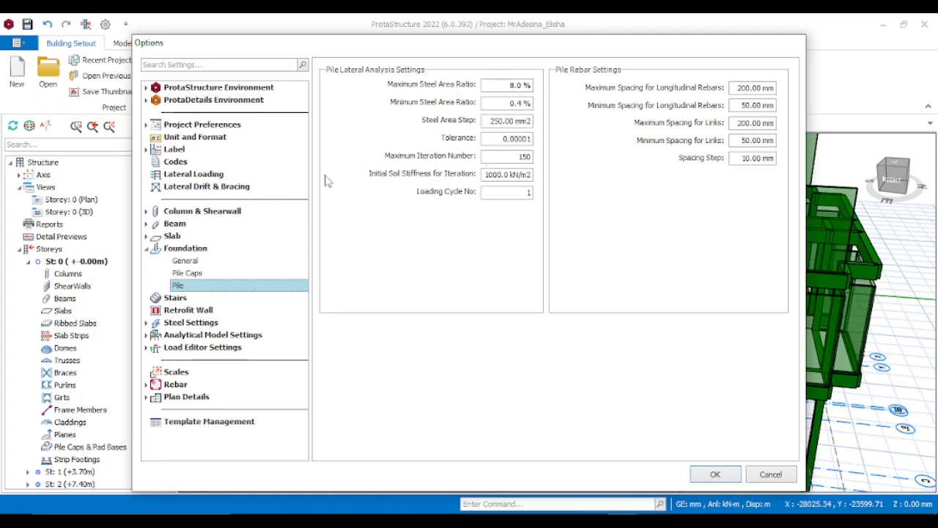
{"action": "left_click", "coordinate": [717, 475]}
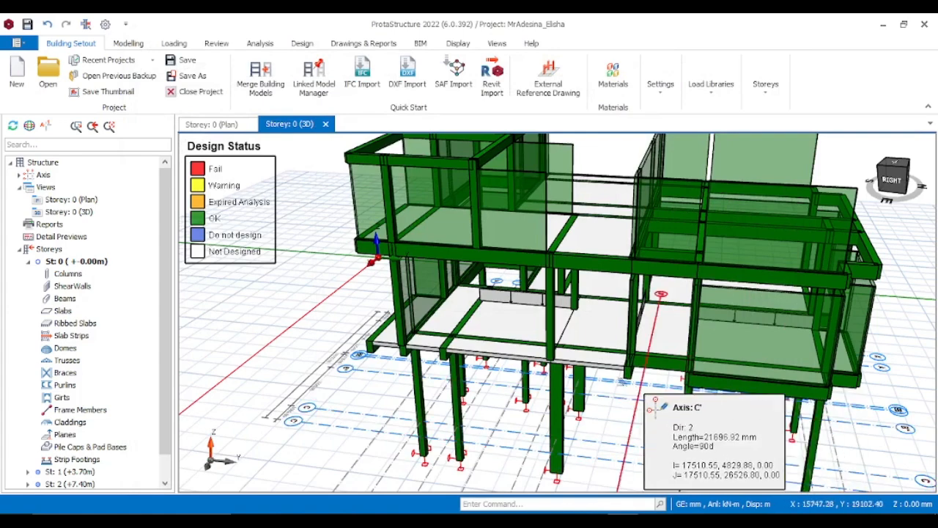
Select all the columns in the storey 0 plan and insert individual pile caps under them
{"action": "scroll", "coordinate": [355, 293], "scroll_direction": "down", "scroll_amount": 4}
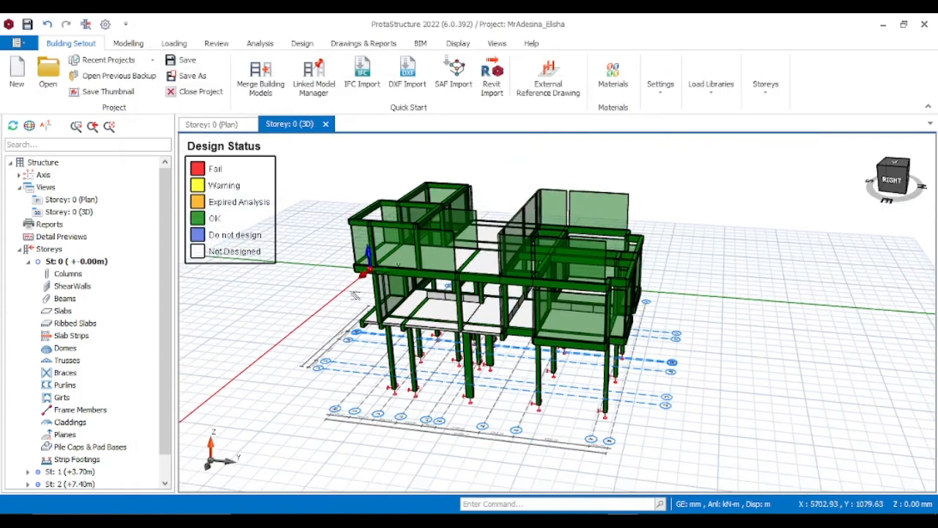
{"action": "scroll", "coordinate": [355, 295], "scroll_direction": "up", "scroll_amount": 3}
{"action": "middle_click_drag", "start_coordinate": [356, 295], "coordinate": [363, 304]}
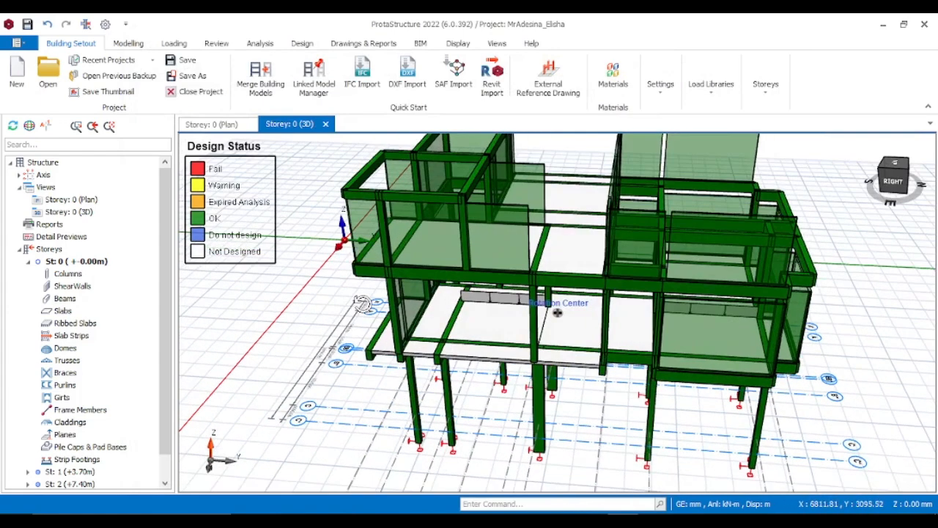
{"action": "left_click", "coordinate": [211, 124]}
{"action": "scroll", "coordinate": [479, 257], "scroll_direction": "down", "scroll_amount": 2}
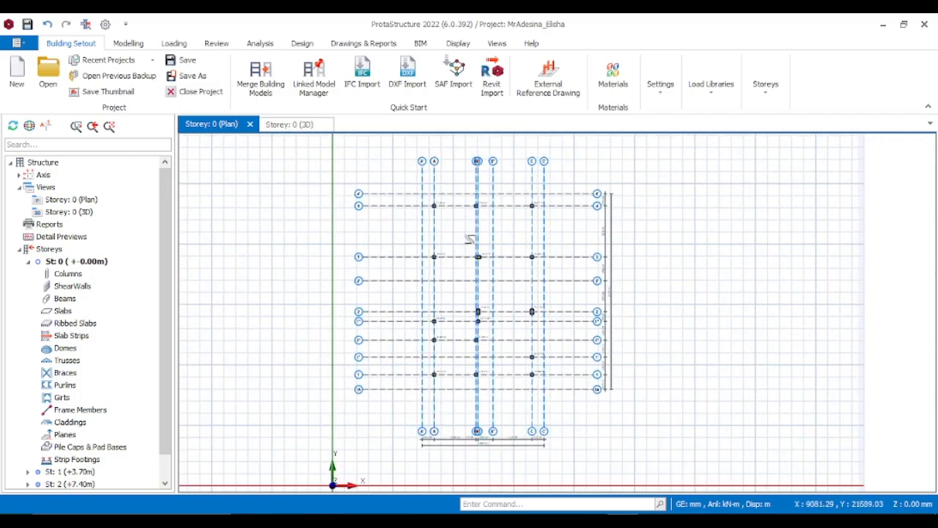
{"action": "scroll", "coordinate": [520, 294], "scroll_direction": "up", "scroll_amount": 5}
{"action": "scroll", "coordinate": [517, 290], "scroll_direction": "down", "scroll_amount": 2}
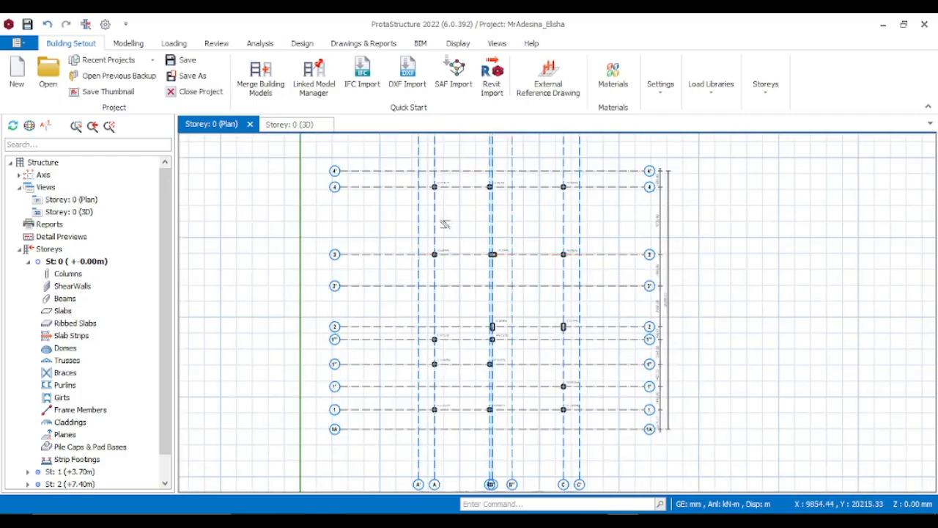
{"action": "scroll", "coordinate": [481, 255], "scroll_direction": "down", "scroll_amount": 2}
{"action": "left_click_drag", "start_coordinate": [398, 170], "coordinate": [572, 404]}
{"action": "right_click", "coordinate": [456, 261]}
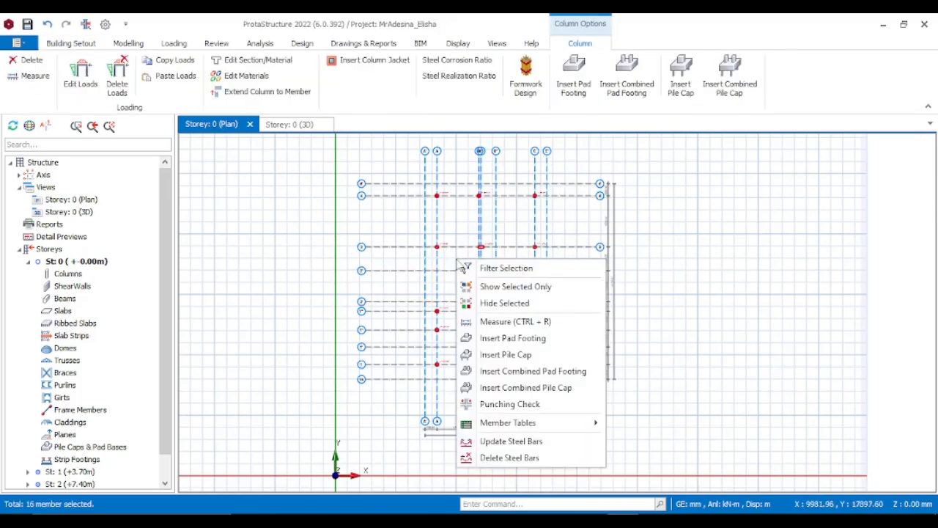
{"action": "left_click", "coordinate": [515, 356]}
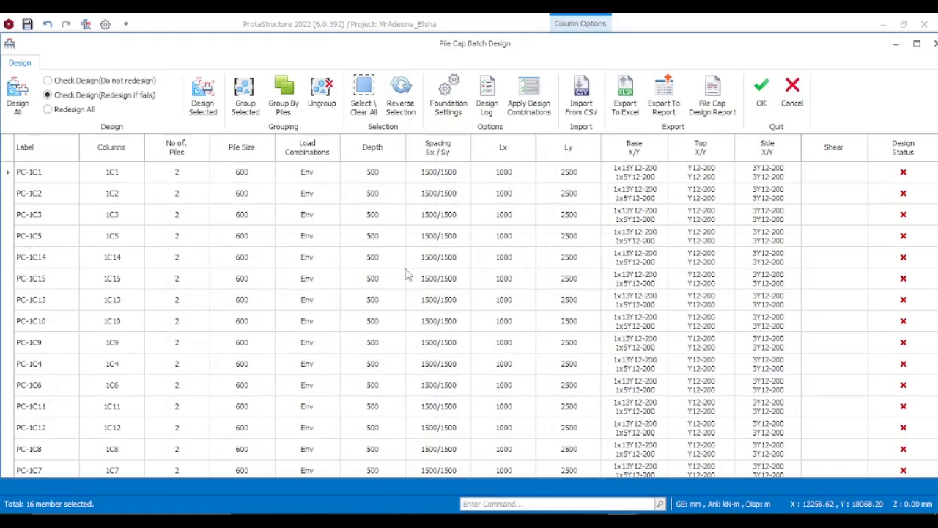
Design all the listed pile caps in the batch design with the Redesign All option
{"action": "scroll", "coordinate": [843, 235], "scroll_direction": "down", "scroll_amount": 1}
{"action": "scroll", "coordinate": [851, 238], "scroll_direction": "up", "scroll_amount": 1}
{"action": "scroll", "coordinate": [586, 227], "scroll_direction": "down", "scroll_amount": 1}
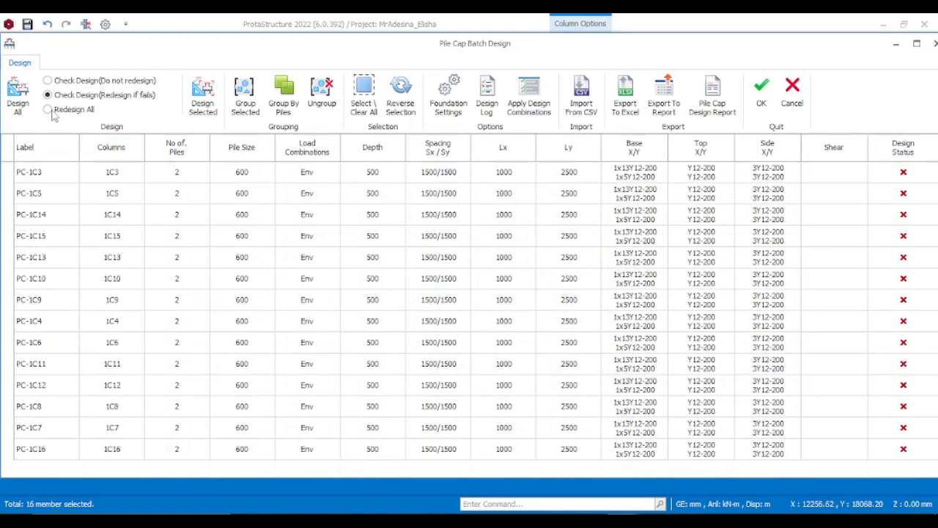
{"action": "left_click", "coordinate": [18, 93]}
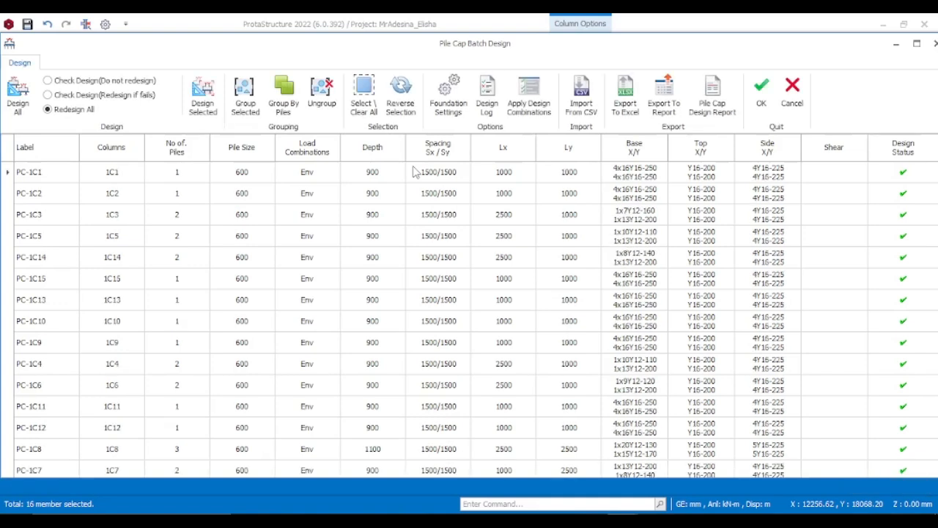
Review the pile counts, cap sizes, reinforcement and design status in the batch table, and accept the pile cap designs
{"action": "scroll", "coordinate": [108, 244], "scroll_direction": "down", "scroll_amount": 1}
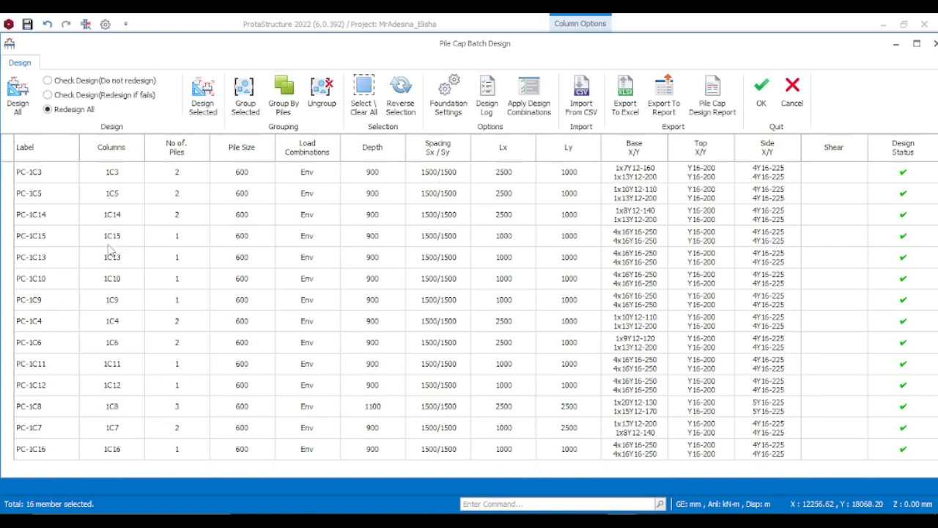
{"action": "scroll", "coordinate": [108, 250], "scroll_direction": "up", "scroll_amount": 1}
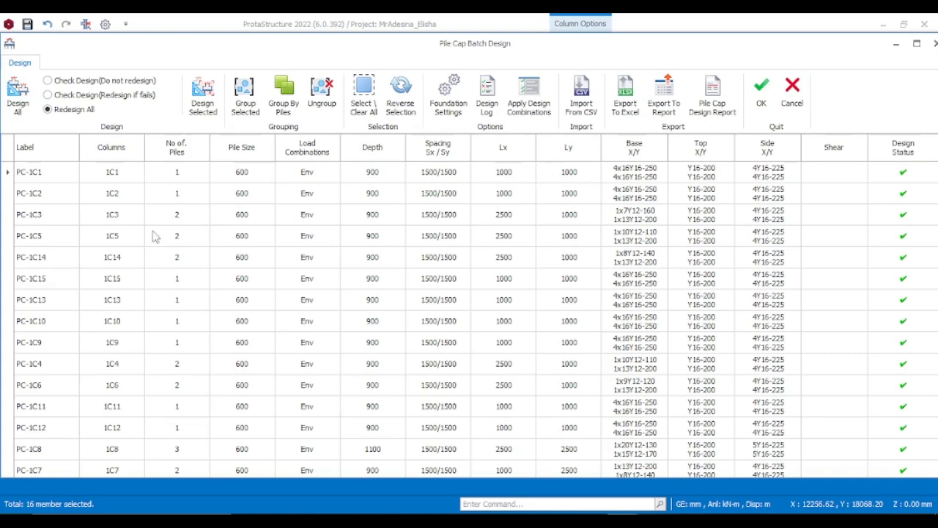
{"action": "scroll", "coordinate": [212, 277], "scroll_direction": "down", "scroll_amount": 1}
{"action": "scroll", "coordinate": [126, 273], "scroll_direction": "up", "scroll_amount": 1}
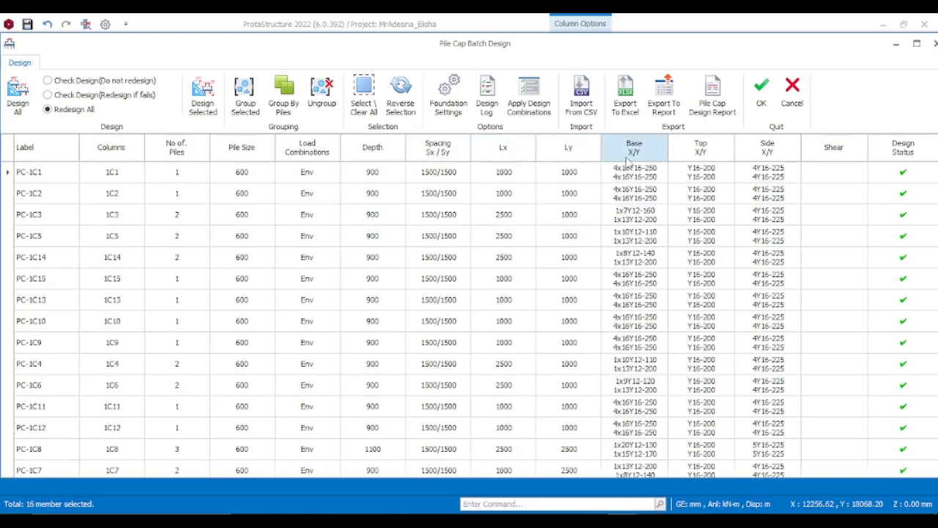
{"action": "left_click", "coordinate": [762, 92]}
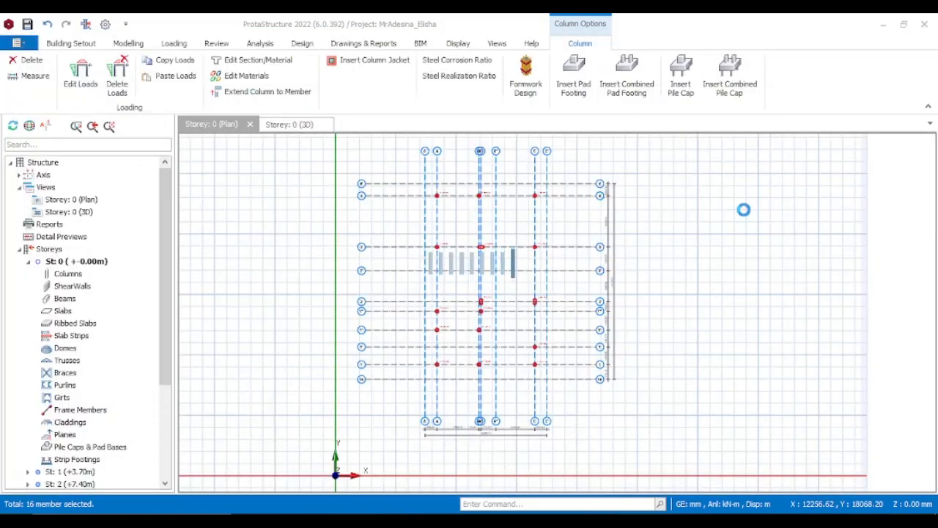
Examine the pile cap layout in the plan, checking the overlapping caps at columns 1C7 and 1C16
{"action": "scroll", "coordinate": [517, 302], "scroll_direction": "up", "scroll_amount": 4}
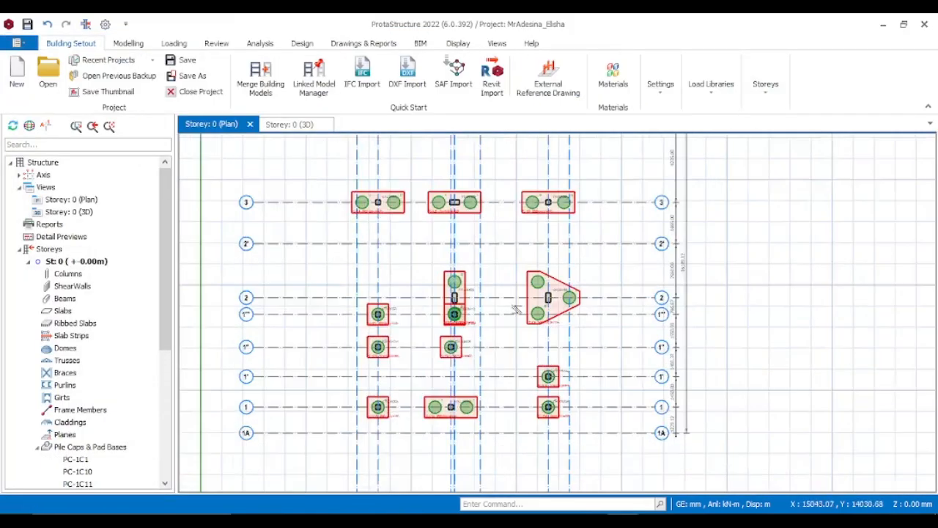
{"action": "scroll", "coordinate": [462, 299], "scroll_direction": "down", "scroll_amount": 3}
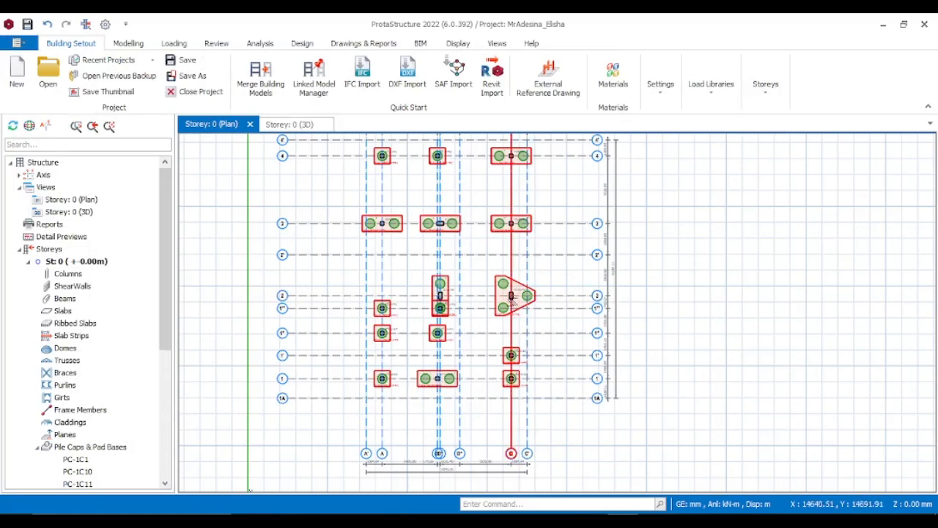
{"action": "scroll", "coordinate": [483, 293], "scroll_direction": "down", "scroll_amount": 1}
{"action": "scroll", "coordinate": [454, 297], "scroll_direction": "up", "scroll_amount": 3}
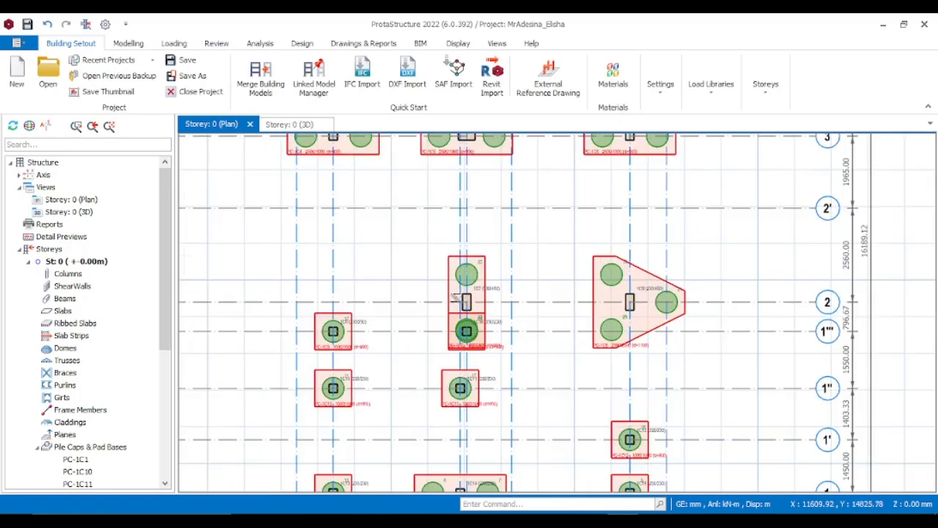
{"action": "scroll", "coordinate": [488, 317], "scroll_direction": "up", "scroll_amount": 2}
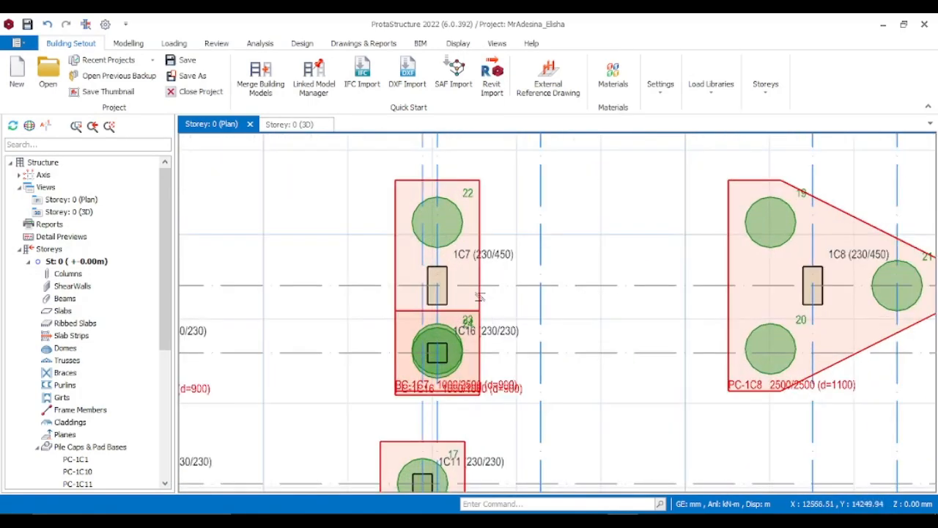
{"action": "left_click", "coordinate": [478, 296]}
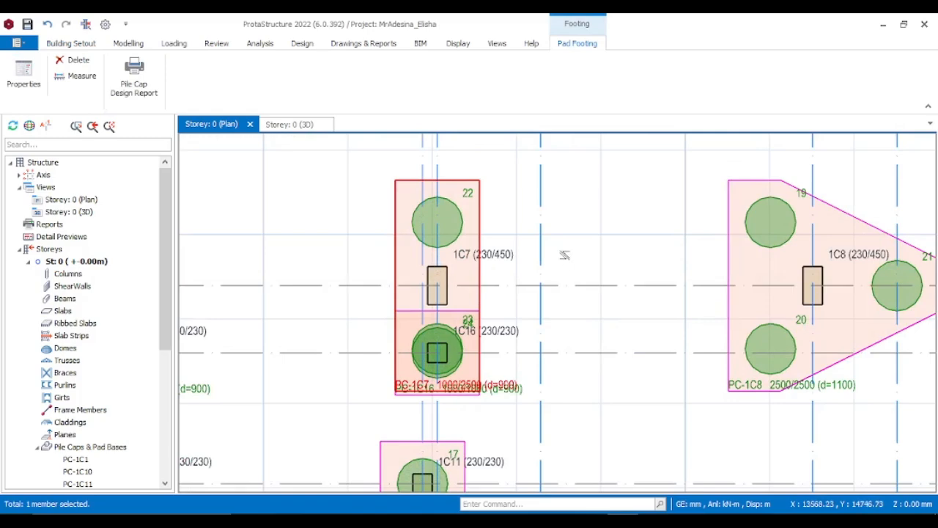
{"action": "key", "text": "Escape"}
{"action": "left_click", "coordinate": [478, 236]}
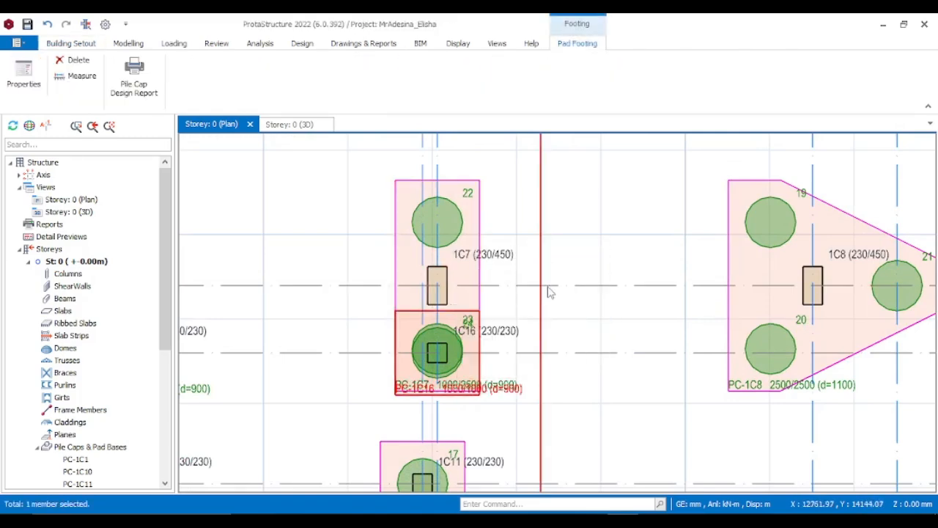
{"action": "key", "text": "Escape"}
Delete the two overlapping pile caps under columns 1C7 and 1C16
{"action": "scroll", "coordinate": [525, 264], "scroll_direction": "down", "scroll_amount": 5}
{"action": "scroll", "coordinate": [529, 272], "scroll_direction": "up", "scroll_amount": 3}
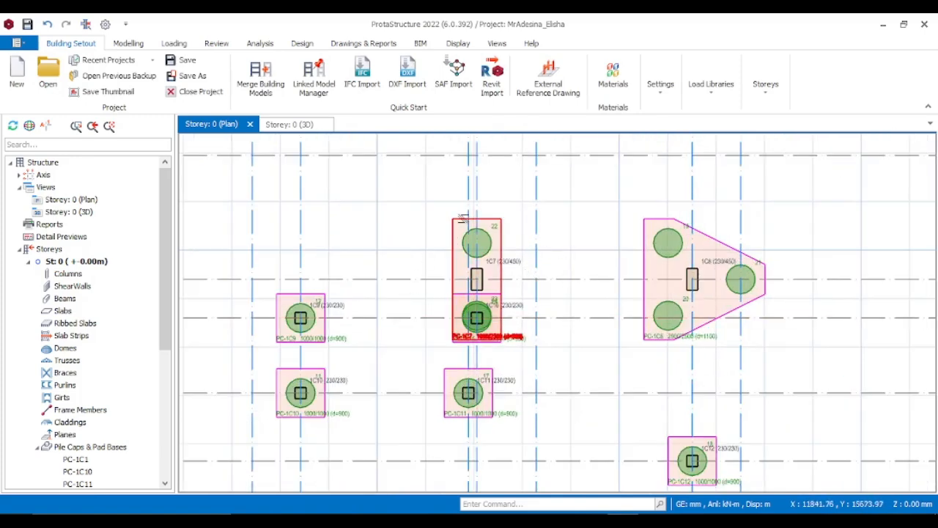
{"action": "left_click", "coordinate": [469, 220]}
{"action": "key", "text": "Delete"}
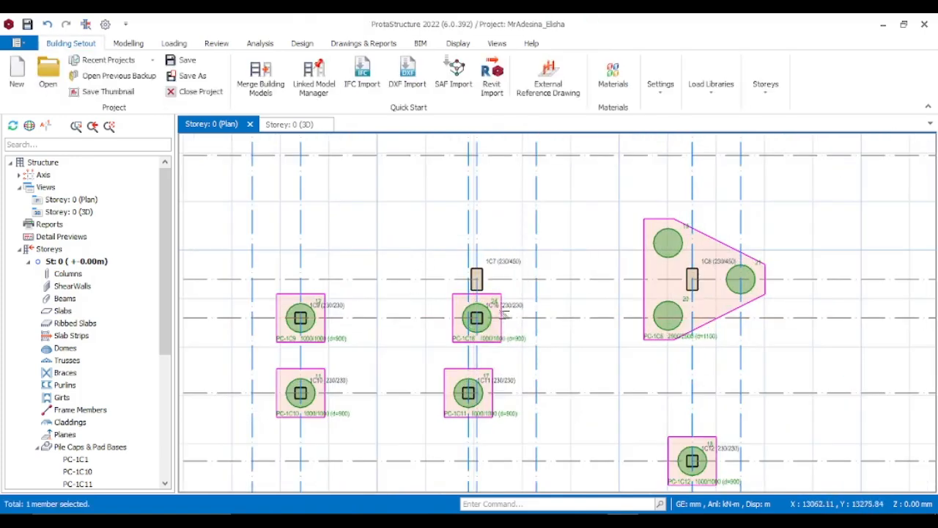
{"action": "left_click", "coordinate": [500, 295]}
{"action": "key", "text": "Delete"}
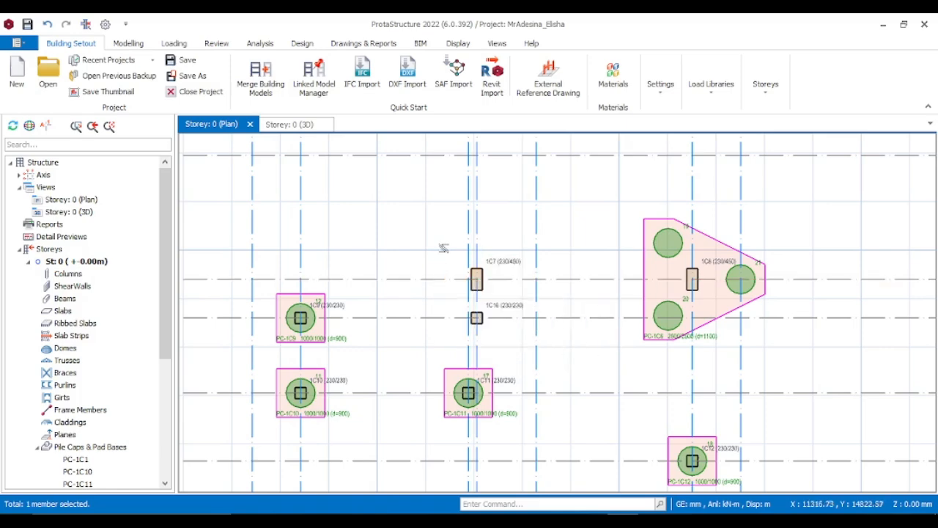
Insert a combined pile cap under columns 1C7 and 1C16 and run its design
{"action": "scroll", "coordinate": [443, 248], "scroll_direction": "down", "scroll_amount": 3}
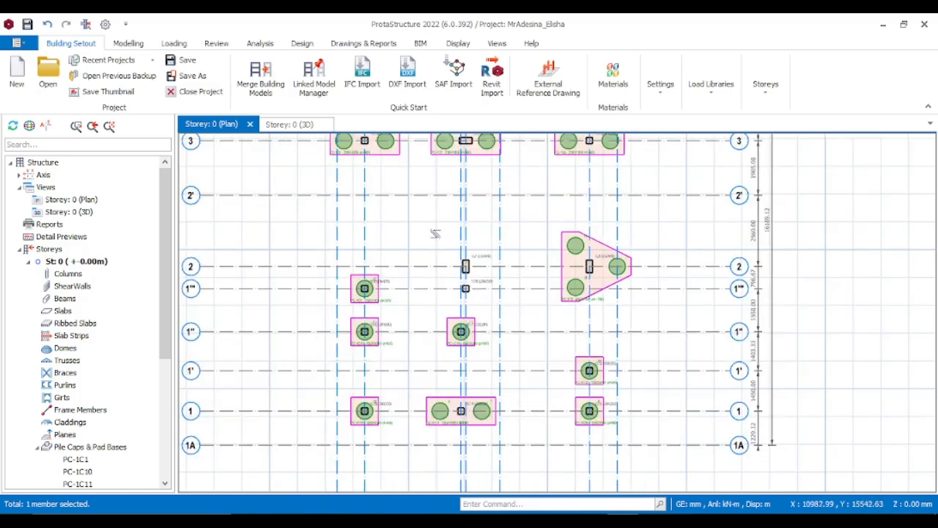
{"action": "left_click_drag", "start_coordinate": [435, 233], "coordinate": [497, 304]}
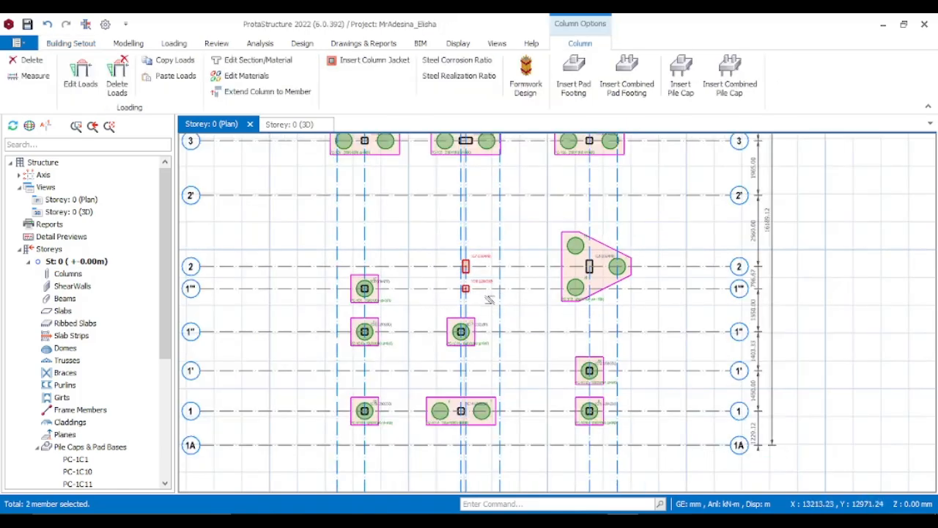
{"action": "right_click", "coordinate": [481, 236]}
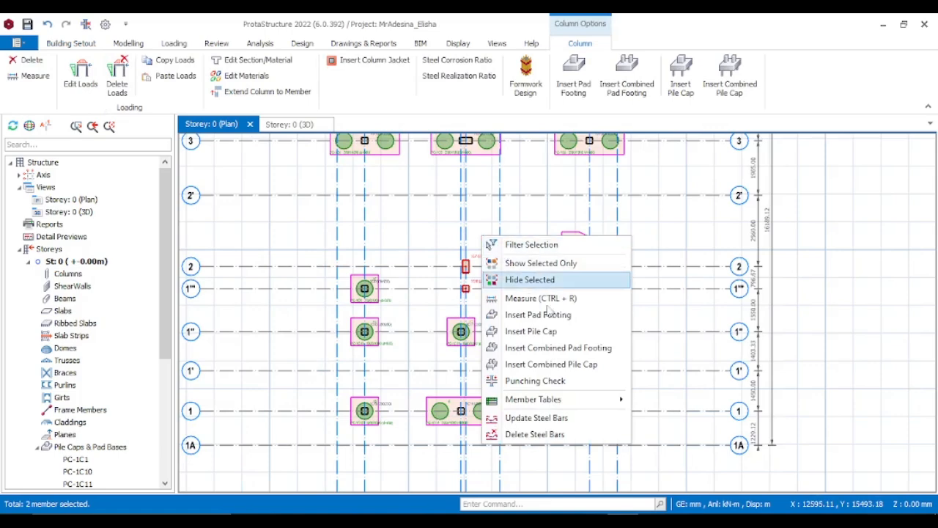
{"action": "left_click", "coordinate": [571, 364]}
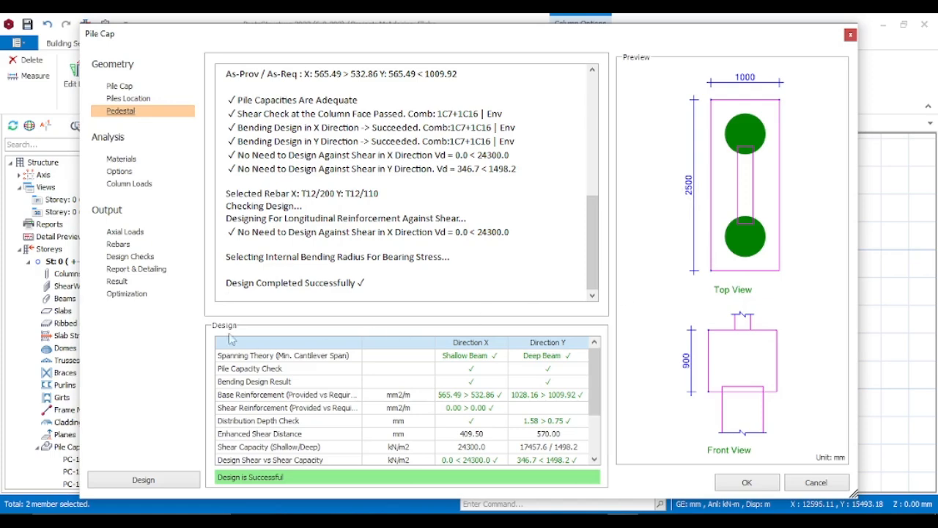
Read through the combined pile cap's design log and its table of design checks
{"action": "scroll", "coordinate": [360, 212], "scroll_direction": "up", "scroll_amount": 4}
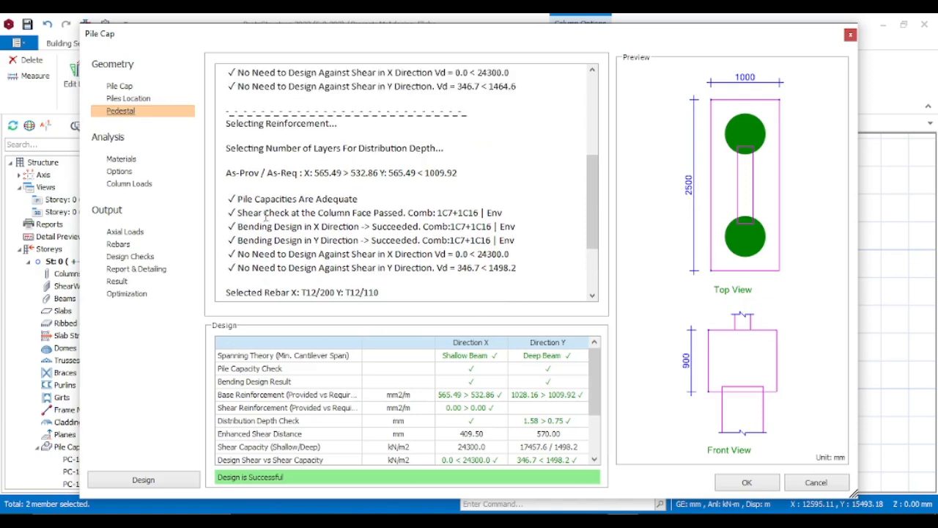
{"action": "scroll", "coordinate": [310, 152], "scroll_direction": "down", "scroll_amount": 2}
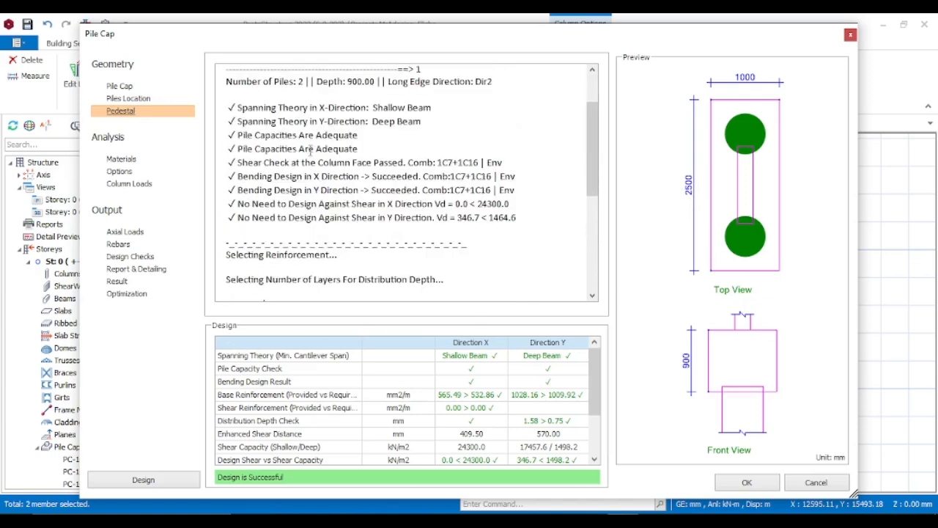
{"action": "scroll", "coordinate": [310, 152], "scroll_direction": "up", "scroll_amount": 2}
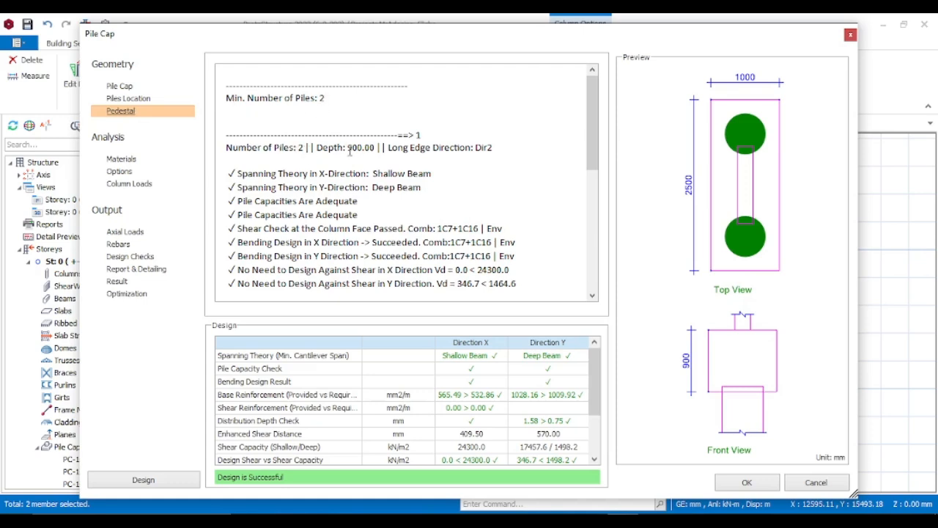
{"action": "scroll", "coordinate": [399, 170], "scroll_direction": "down", "scroll_amount": 1}
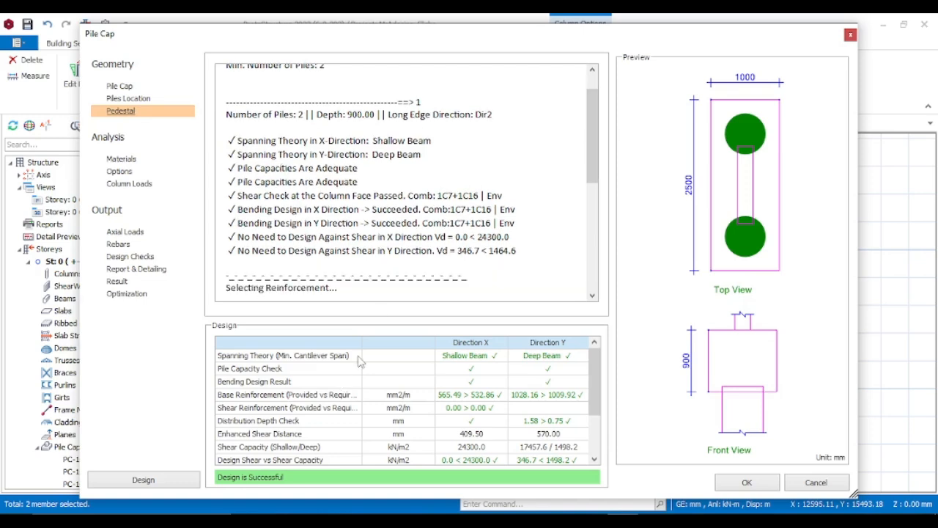
{"action": "scroll", "coordinate": [361, 363], "scroll_direction": "down", "scroll_amount": 1}
{"action": "scroll", "coordinate": [366, 376], "scroll_direction": "up", "scroll_amount": 1}
{"action": "scroll", "coordinate": [345, 363], "scroll_direction": "down", "scroll_amount": 1}
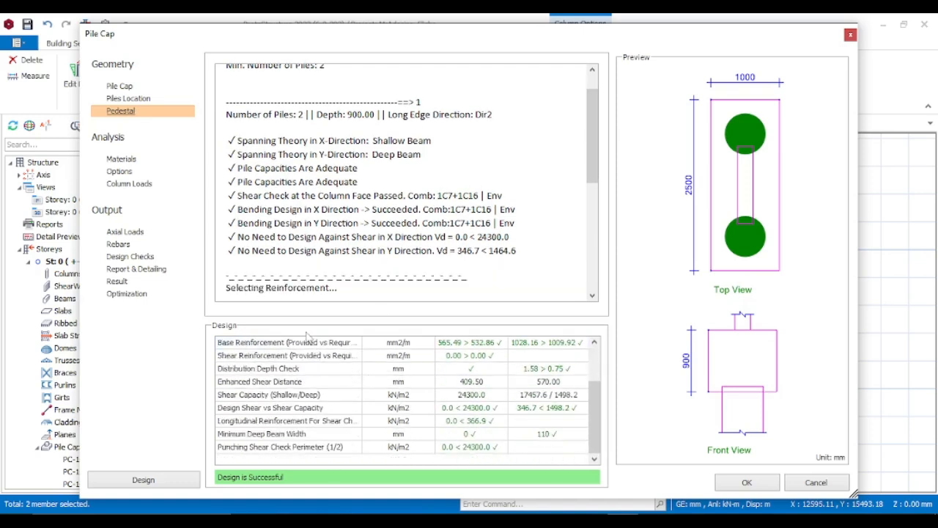
Review the combined pile cap's geometry, pile locations, pedestal, materials, analysis options and column loads
{"action": "left_click", "coordinate": [124, 88]}
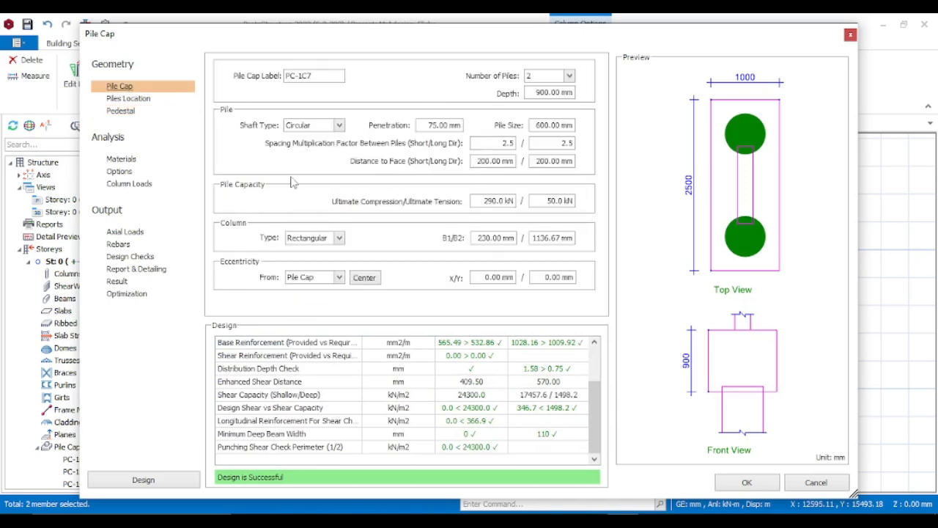
{"action": "left_click", "coordinate": [126, 100]}
{"action": "left_click", "coordinate": [123, 112]}
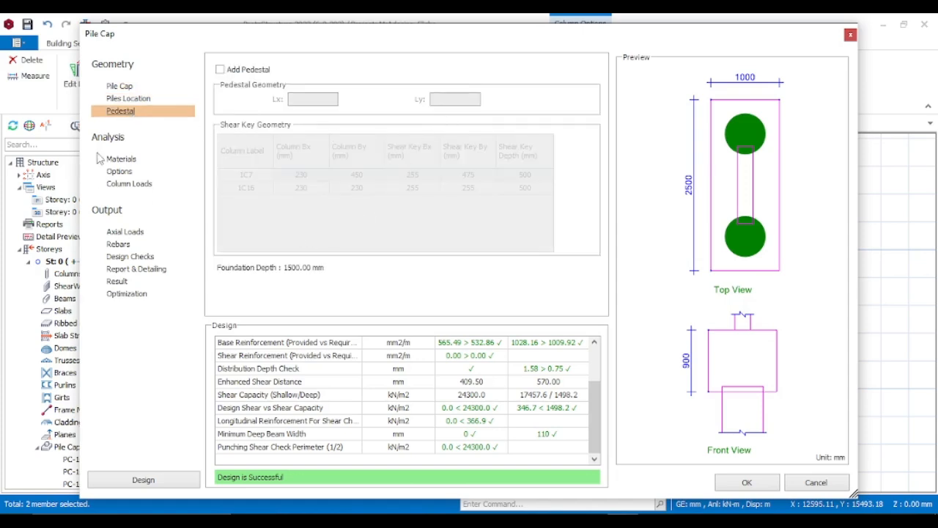
{"action": "left_click", "coordinate": [123, 163]}
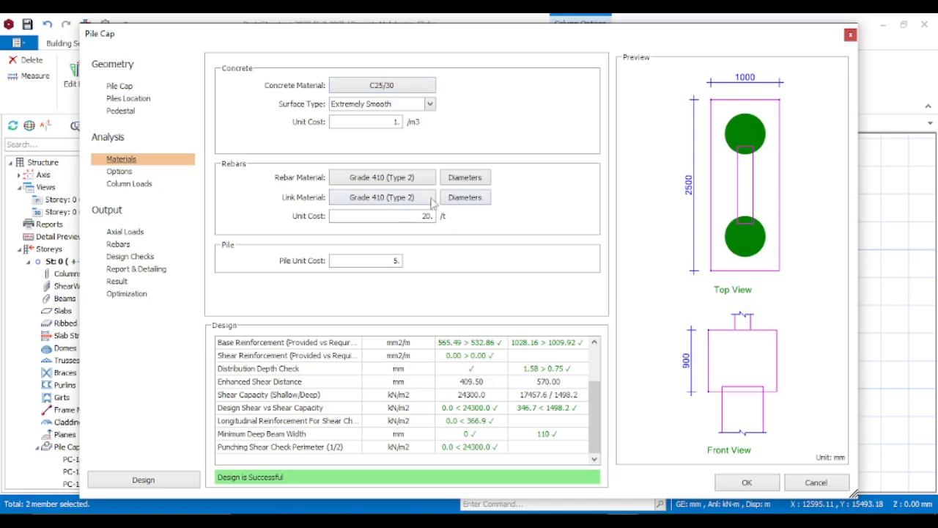
{"action": "left_click", "coordinate": [123, 175]}
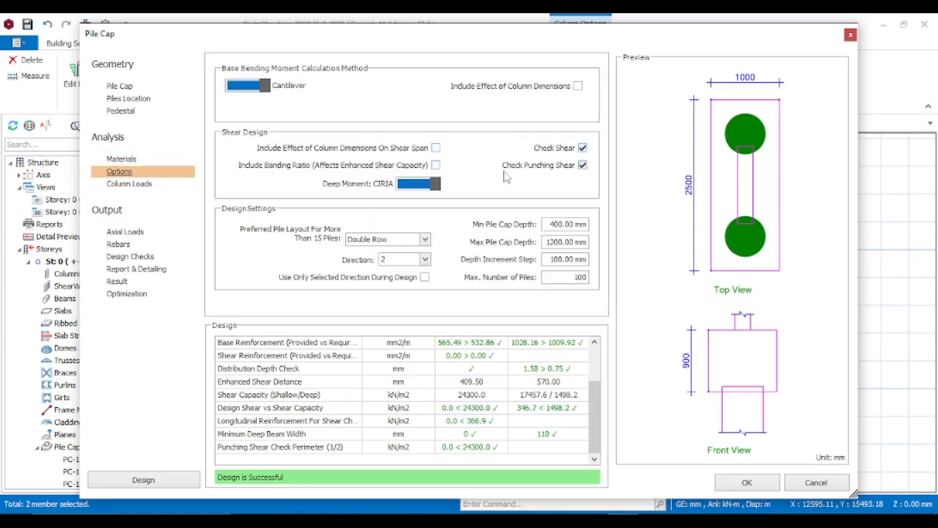
{"action": "left_click", "coordinate": [145, 187]}
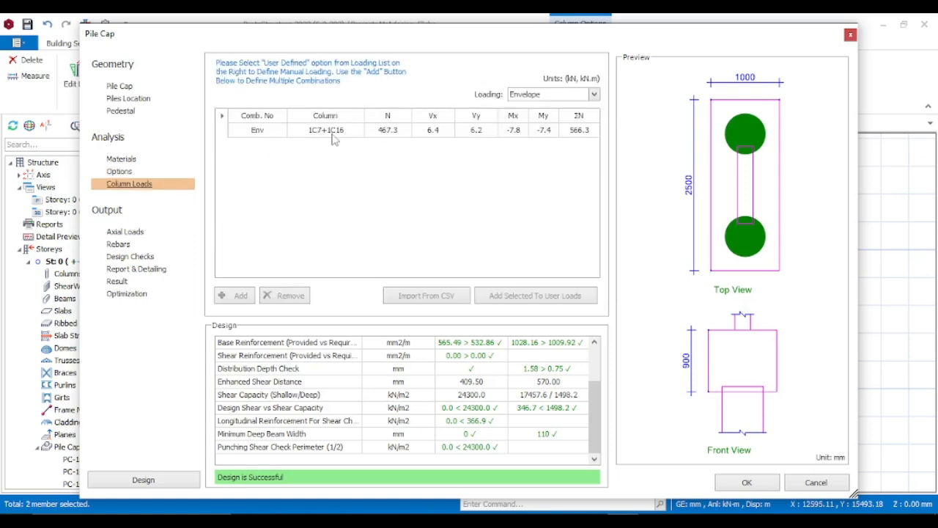
Check the combined pile cap's axial loads and rebars under Envelope loading, and accept the pile cap design
{"action": "left_click", "coordinate": [595, 94]}
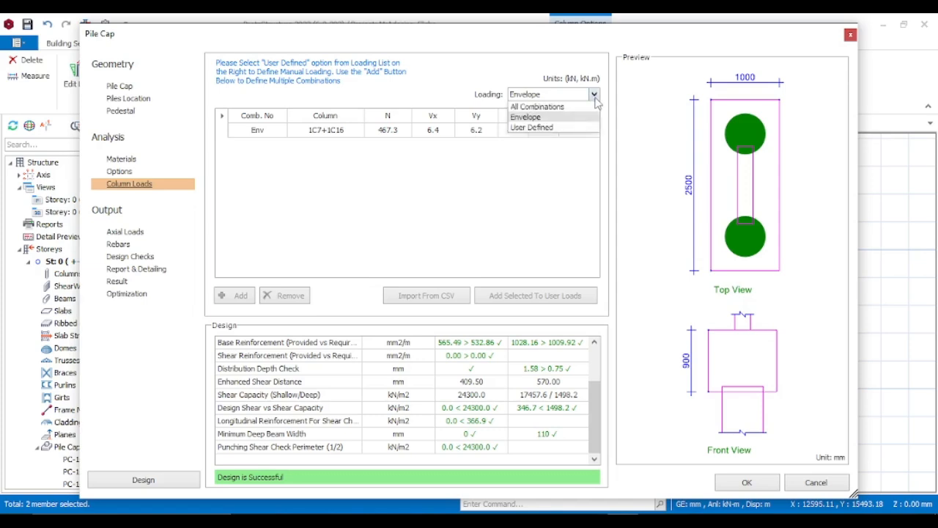
{"action": "left_click", "coordinate": [529, 118]}
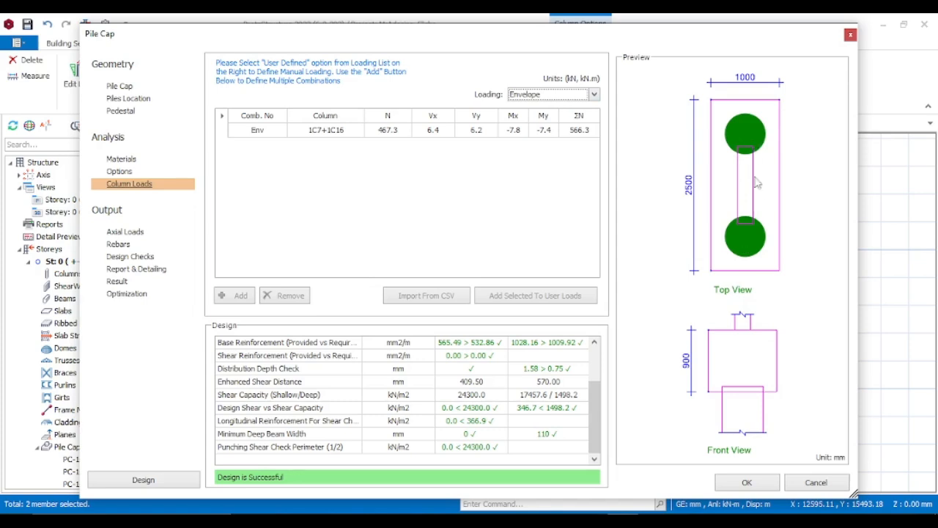
{"action": "left_click", "coordinate": [126, 232]}
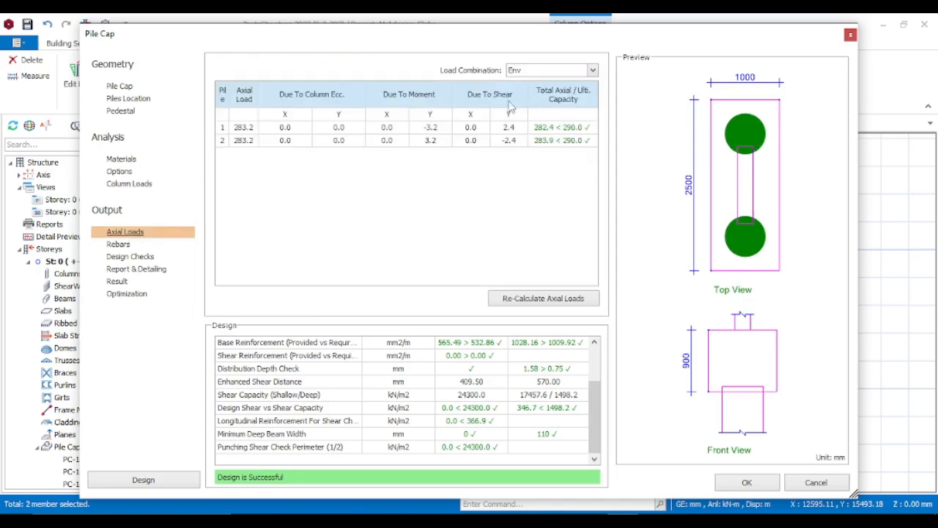
{"action": "left_click", "coordinate": [118, 245]}
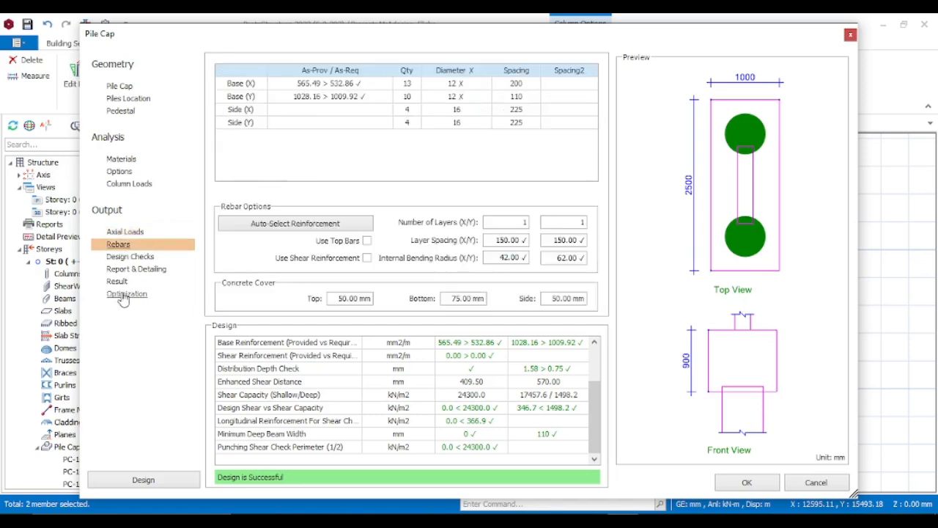
{"action": "left_click", "coordinate": [751, 484]}
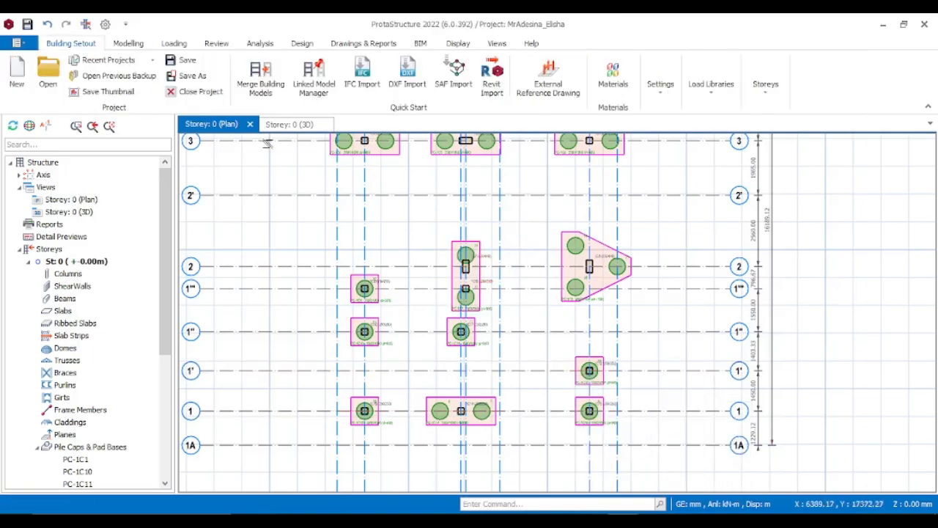
Examine the pile caps and piles under the building's columns in the Storey: 0 3D view, from several angles and close up
{"action": "left_click", "coordinate": [297, 125]}
{"action": "scroll", "coordinate": [592, 366], "scroll_direction": "down", "scroll_amount": 3}
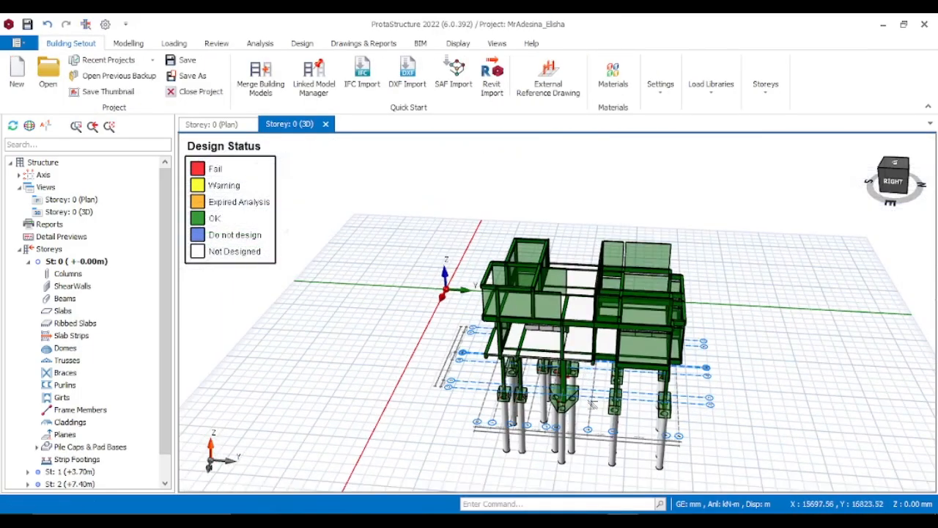
{"action": "scroll", "coordinate": [603, 407], "scroll_direction": "up", "scroll_amount": 2}
{"action": "middle_click_drag", "start_coordinate": [610, 408], "coordinate": [557, 418]}
{"action": "scroll", "coordinate": [553, 416], "scroll_direction": "up", "scroll_amount": 3}
{"action": "scroll", "coordinate": [553, 417], "scroll_direction": "down", "scroll_amount": 5}
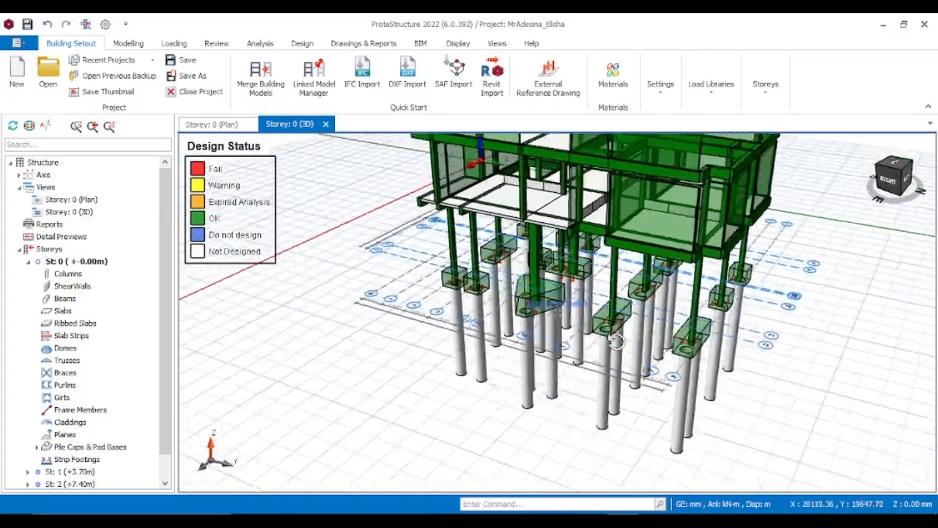
{"action": "middle_click_drag", "start_coordinate": [616, 341], "coordinate": [717, 298]}
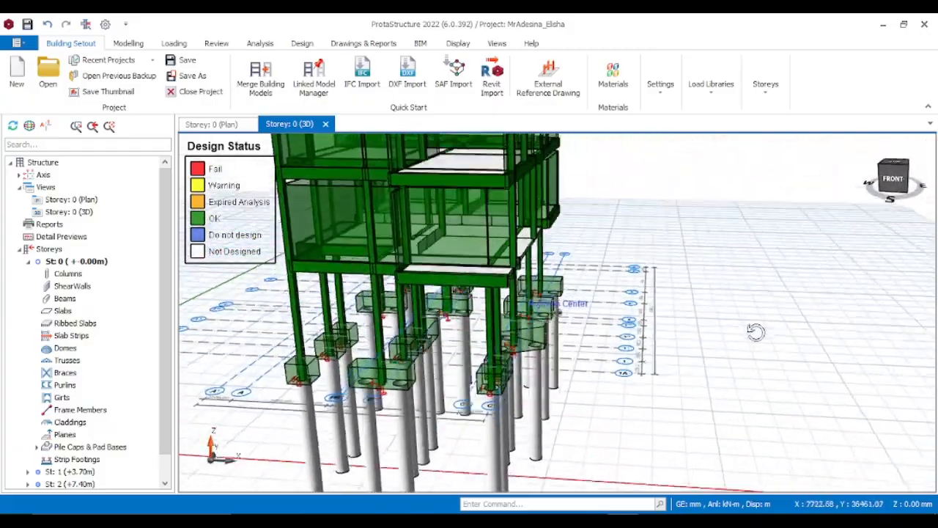
{"action": "middle_click_drag", "start_coordinate": [756, 331], "coordinate": [632, 328]}
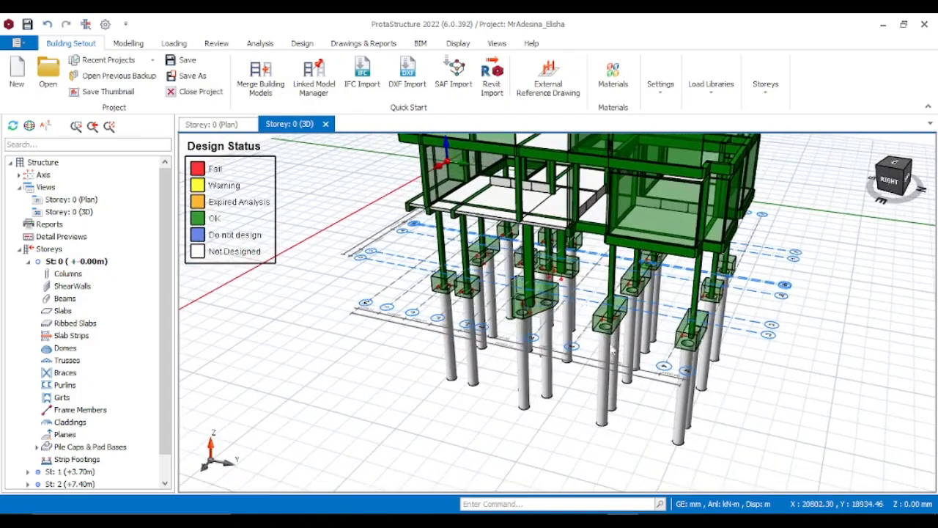
{"action": "scroll", "coordinate": [613, 351], "scroll_direction": "up", "scroll_amount": 3}
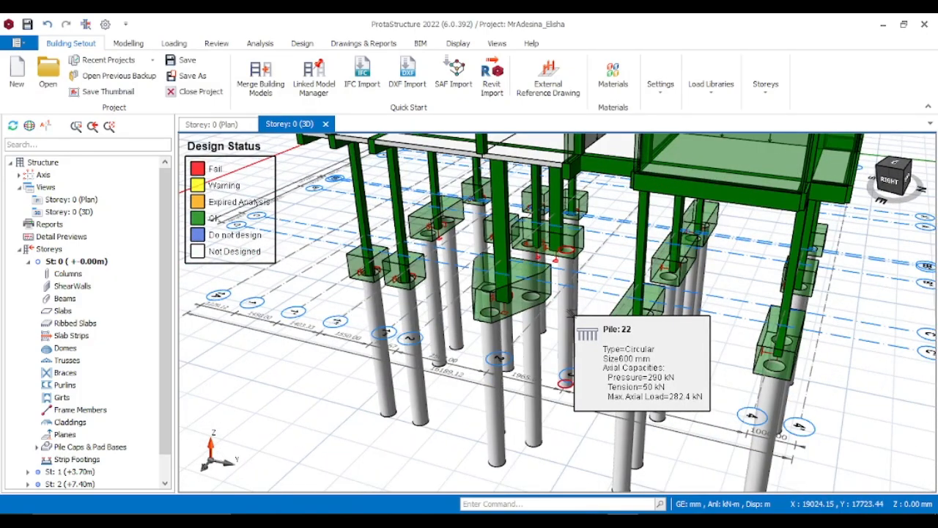
{"action": "scroll", "coordinate": [579, 311], "scroll_direction": "down", "scroll_amount": 3}
{"action": "scroll", "coordinate": [580, 333], "scroll_direction": "up", "scroll_amount": 3}
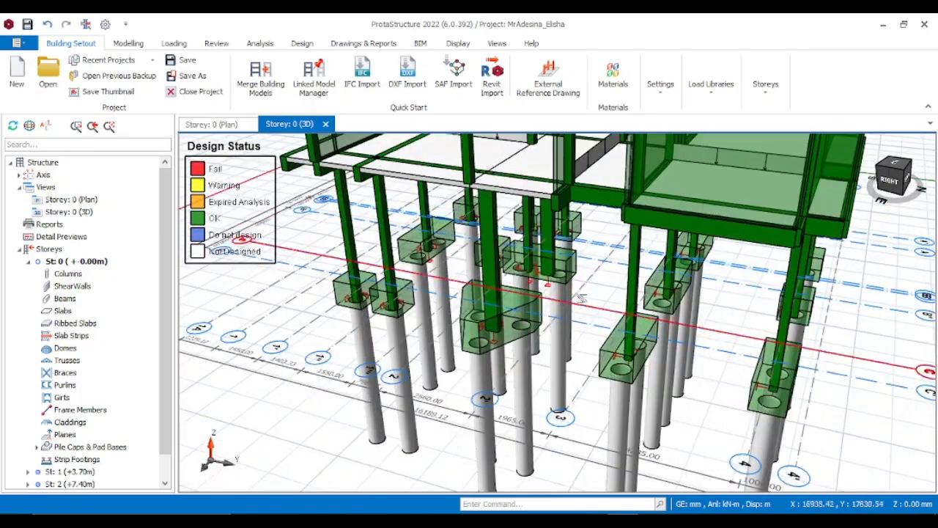
{"action": "scroll", "coordinate": [582, 295], "scroll_direction": "up", "scroll_amount": 2}
{"action": "scroll", "coordinate": [584, 293], "scroll_direction": "down", "scroll_amount": 5}
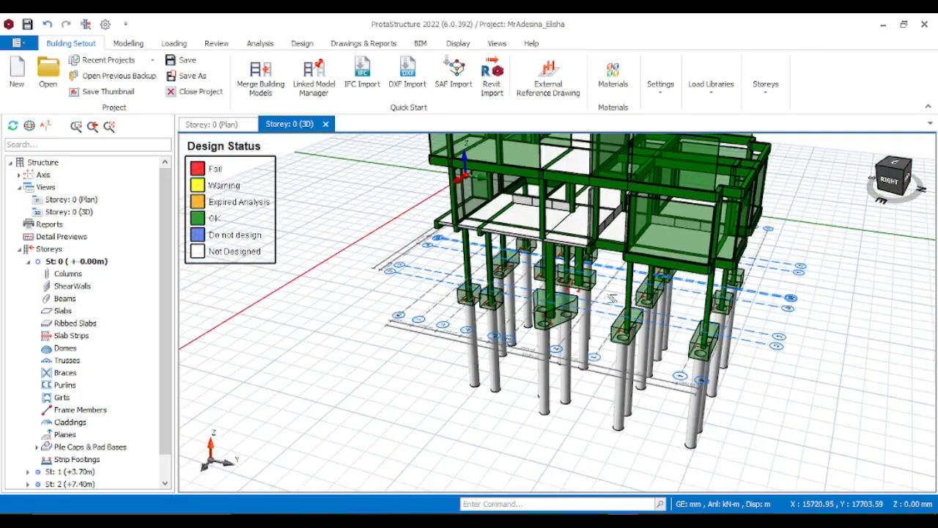
{"action": "mouse_move", "coordinate": [612, 297]}
{"action": "middle_mouse_down"}
{"action": "mouse_move", "coordinate": [624, 294]}
{"action": "mouse_move", "coordinate": [627, 303]}
{"action": "mouse_move", "coordinate": [588, 289]}
{"action": "mouse_move", "coordinate": [600, 291]}
{"action": "middle_mouse_up"}
{"action": "scroll", "coordinate": [599, 290], "scroll_direction": "up", "scroll_amount": 1}
{"action": "scroll", "coordinate": [600, 290], "scroll_direction": "up", "scroll_amount": 2}
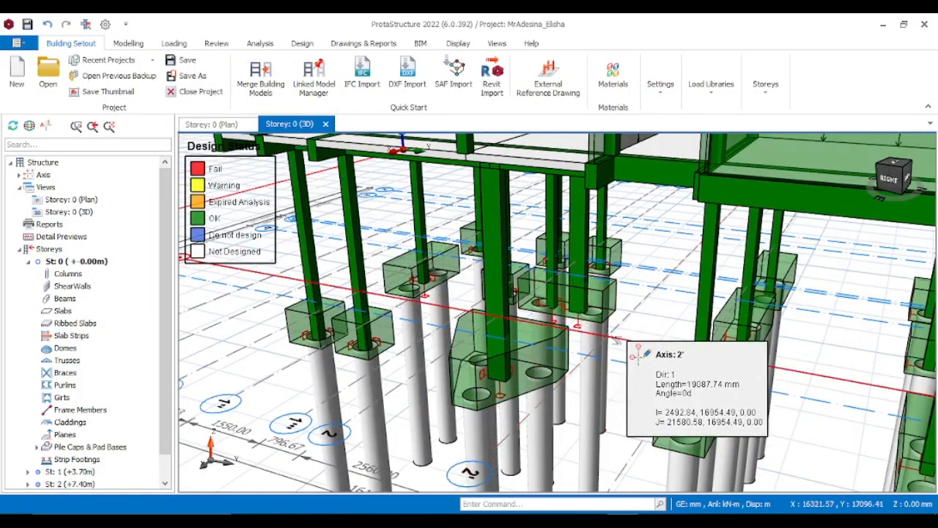
{"action": "scroll", "coordinate": [623, 348], "scroll_direction": "down", "scroll_amount": 3}
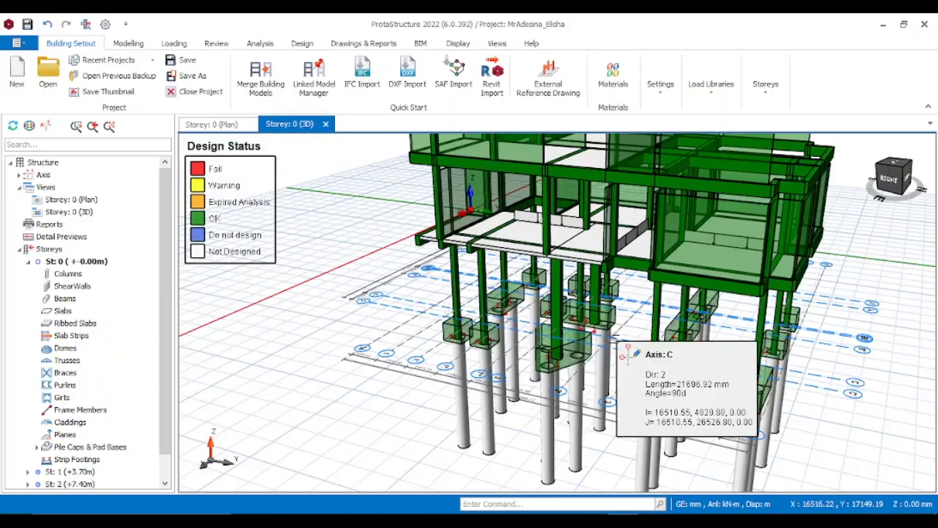
{"action": "scroll", "coordinate": [623, 348], "scroll_direction": "down", "scroll_amount": 3}
{"action": "scroll", "coordinate": [629, 335], "scroll_direction": "up", "scroll_amount": 4}
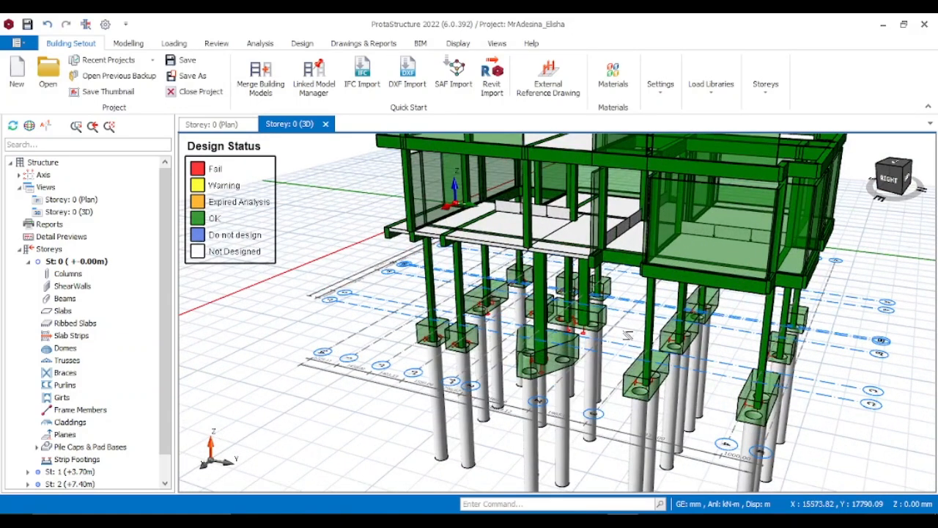